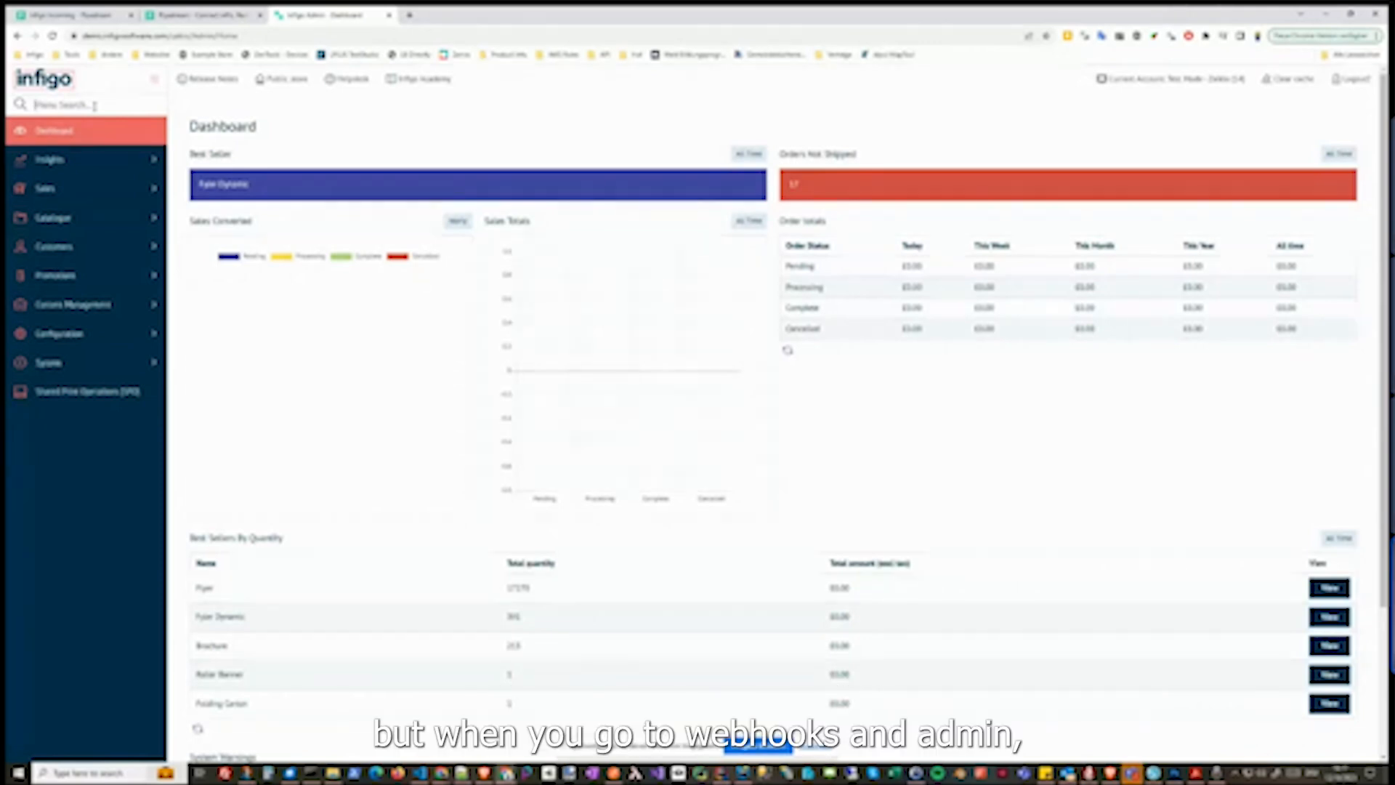
Search the admin menu for "web" and open the Webhooks management page
text(web)
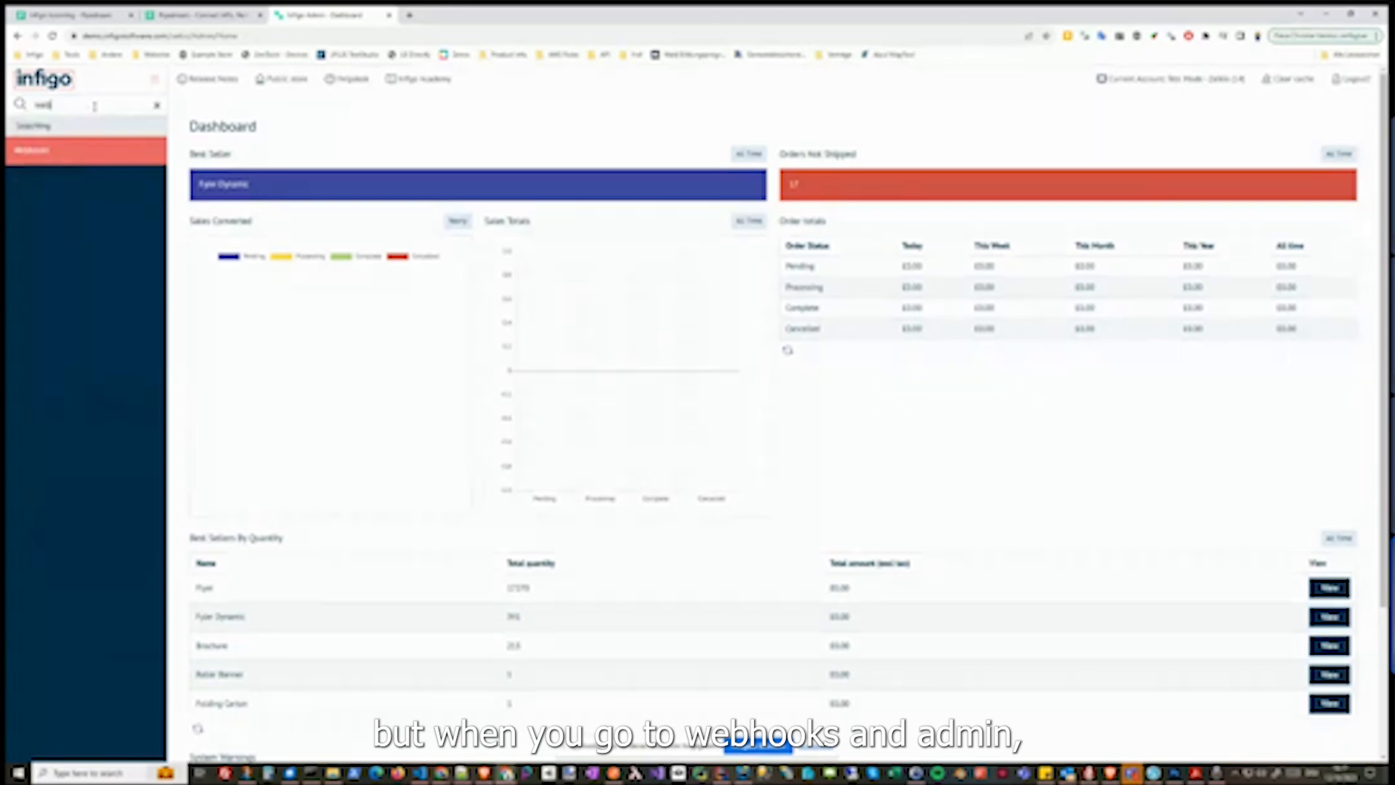
click(45, 150)
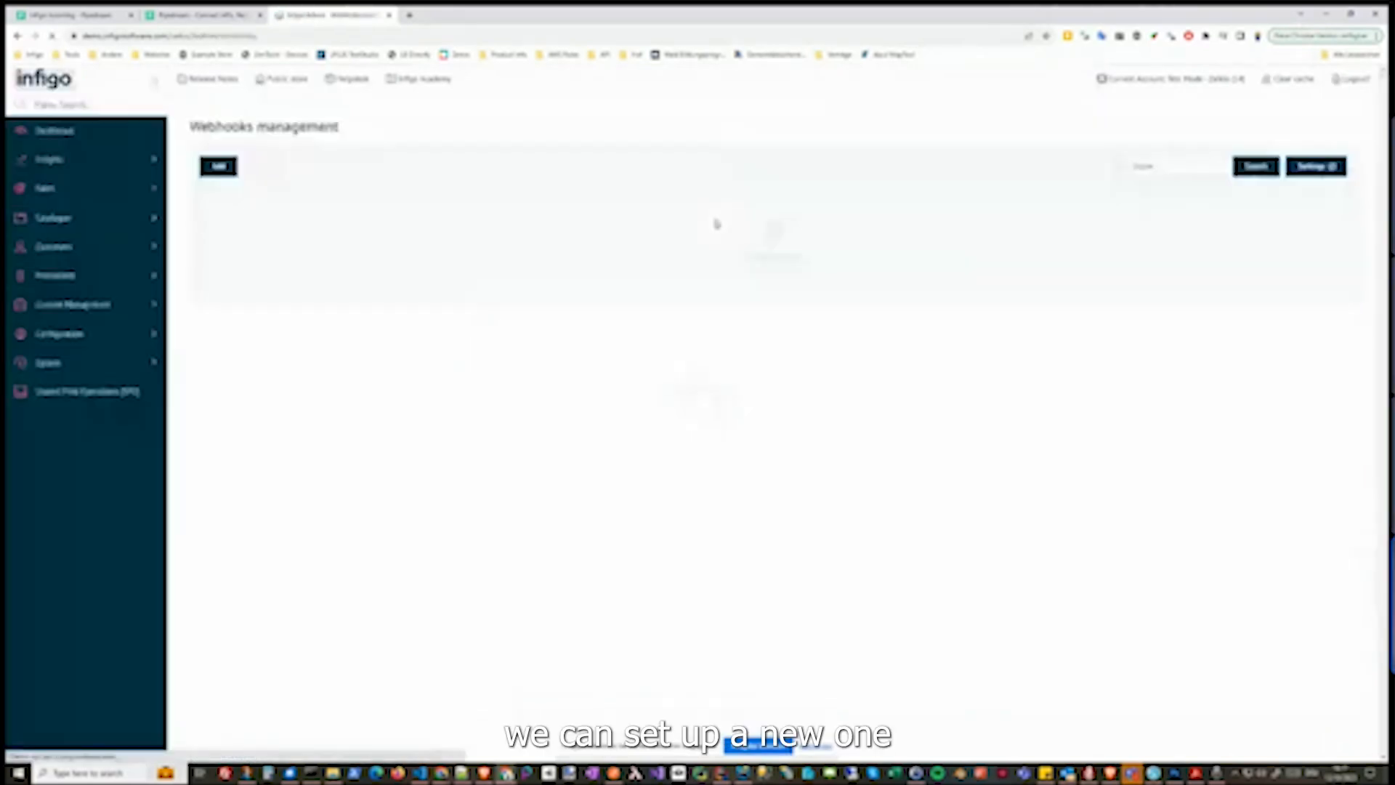
Add a new webhook named Test and mark it as enabled
click(219, 166)
click(453, 230)
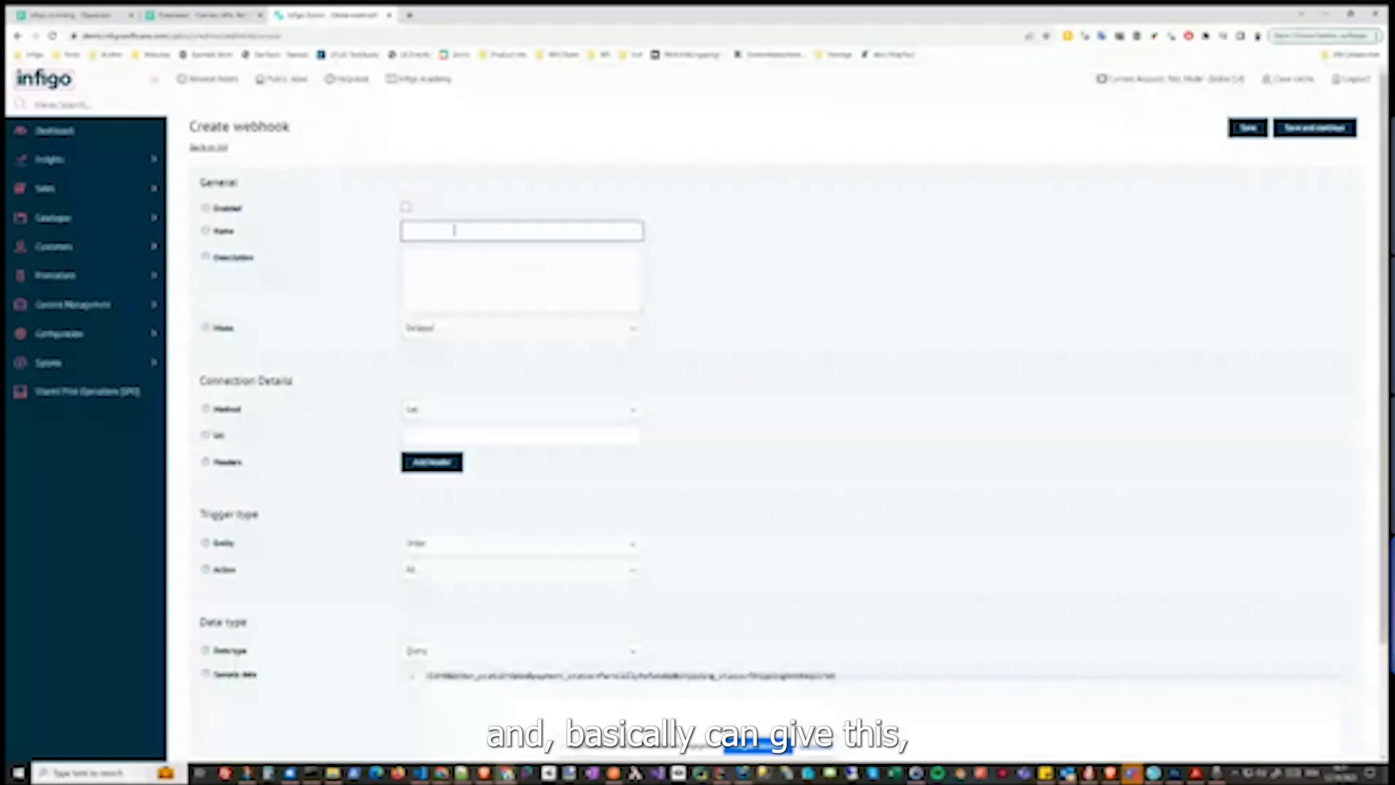
text(Test)
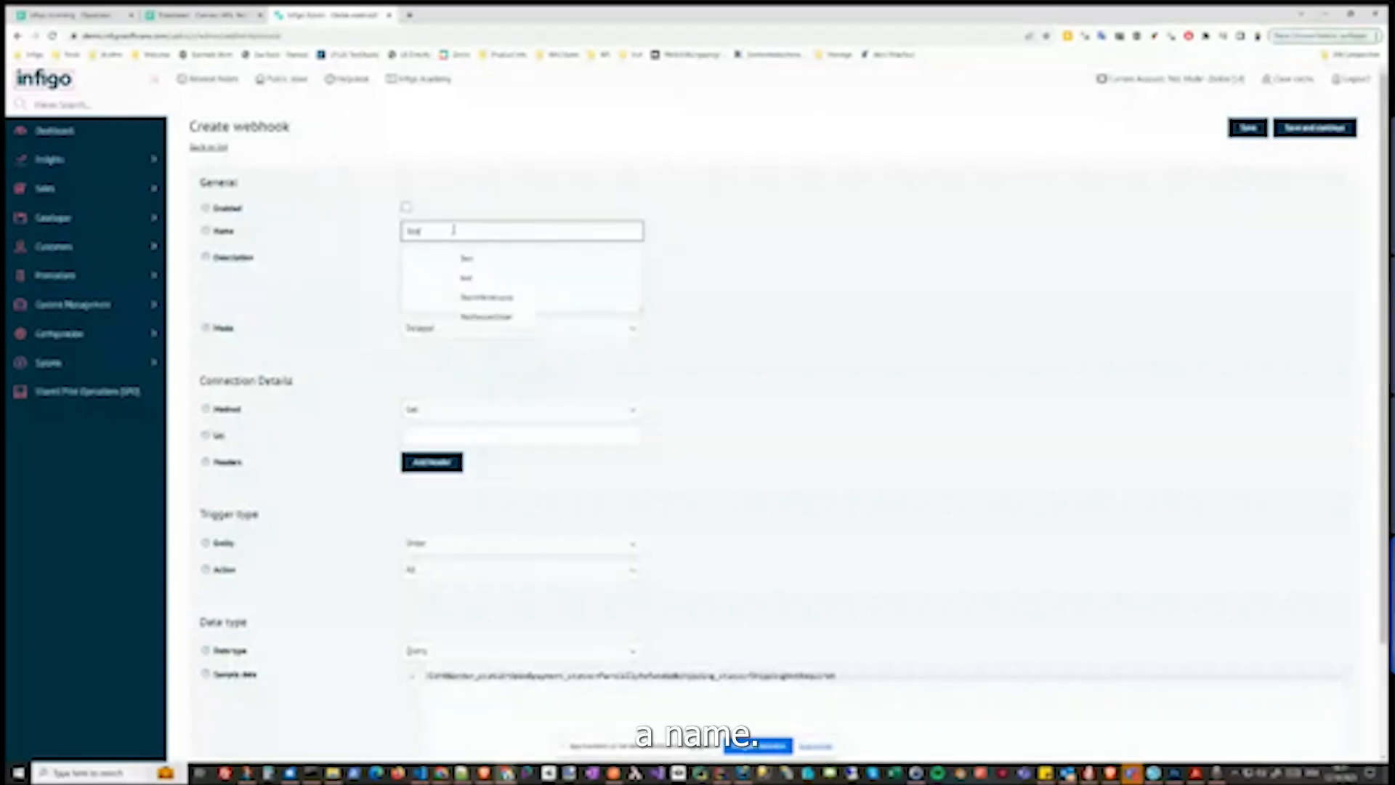
click(433, 216)
click(404, 208)
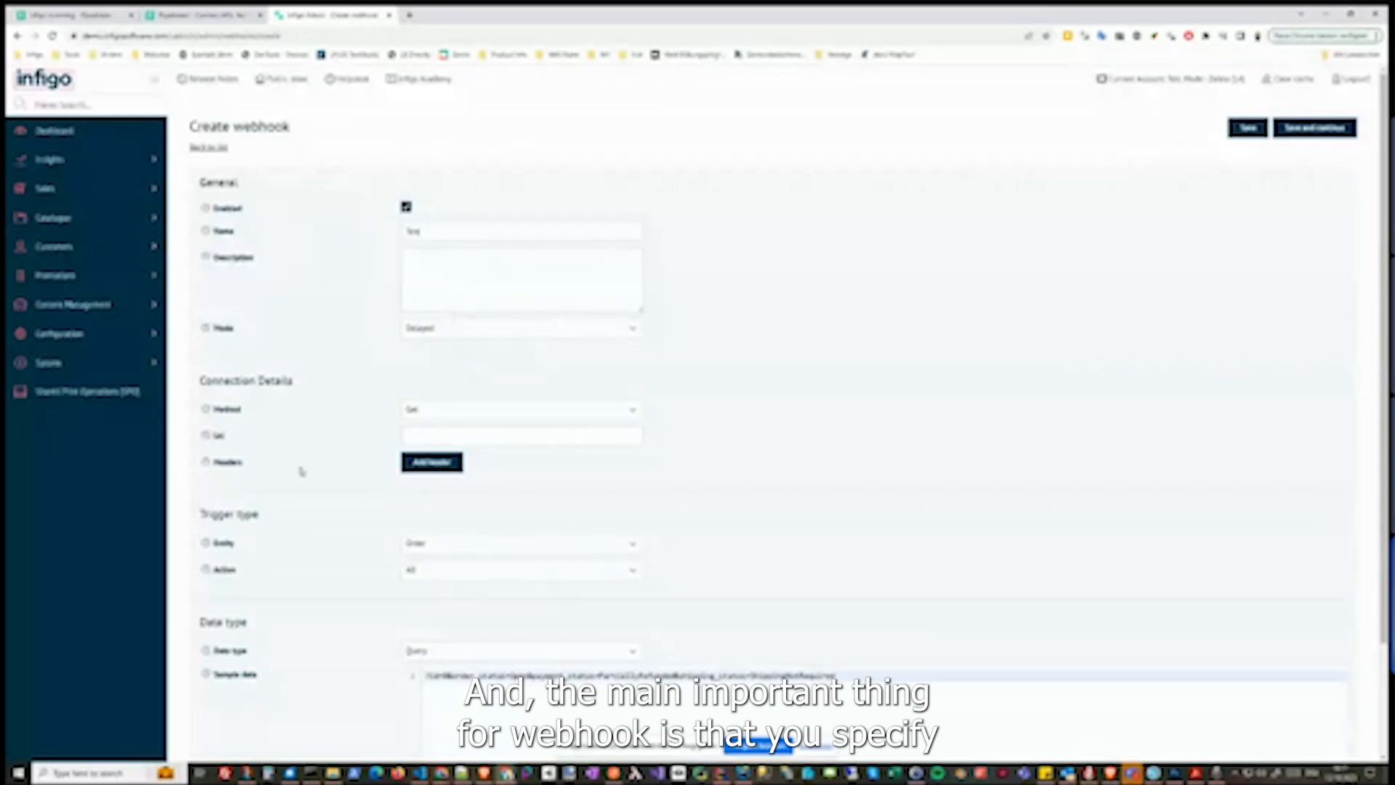
Copy the Pipedream trigger endpoint URL and paste it into the webhook's URL field
click(464, 436)
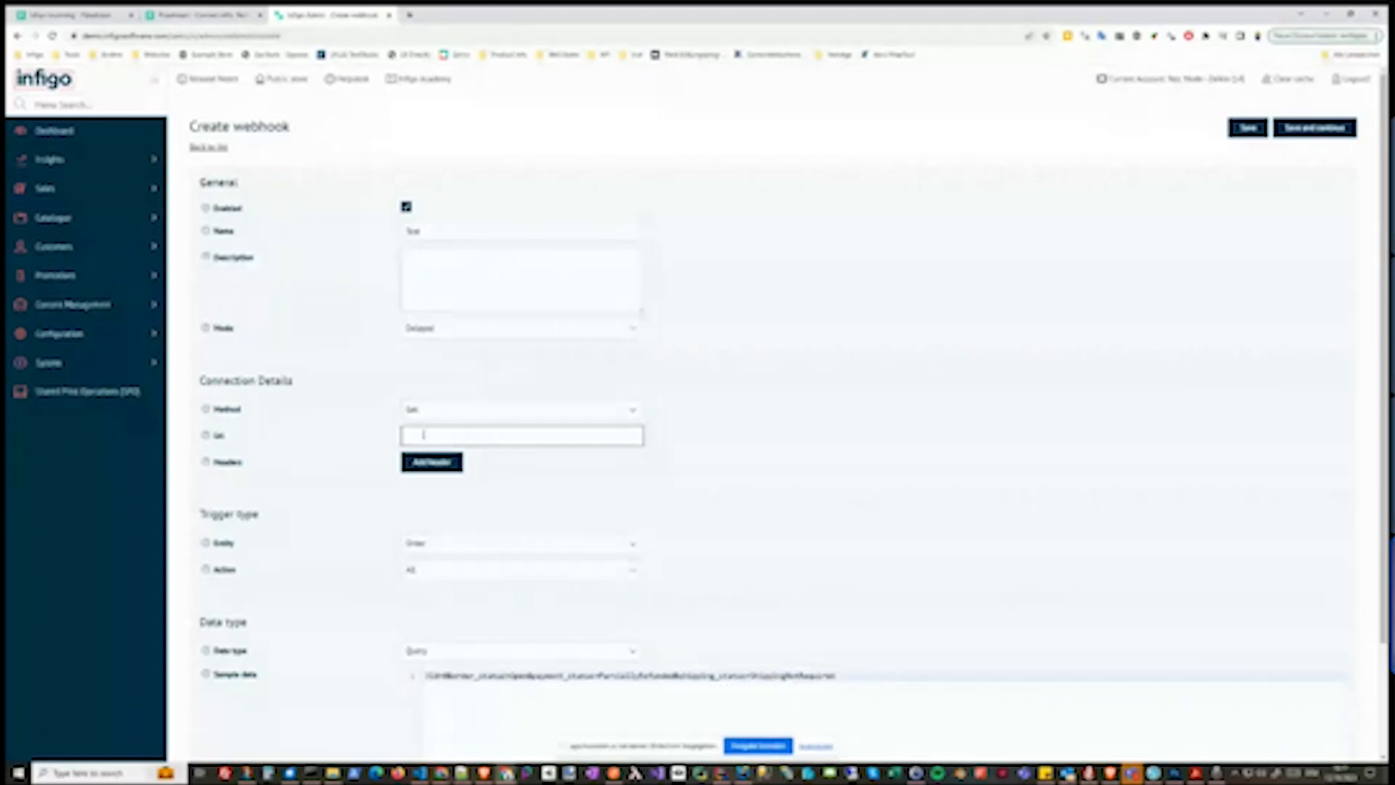
click(53, 13)
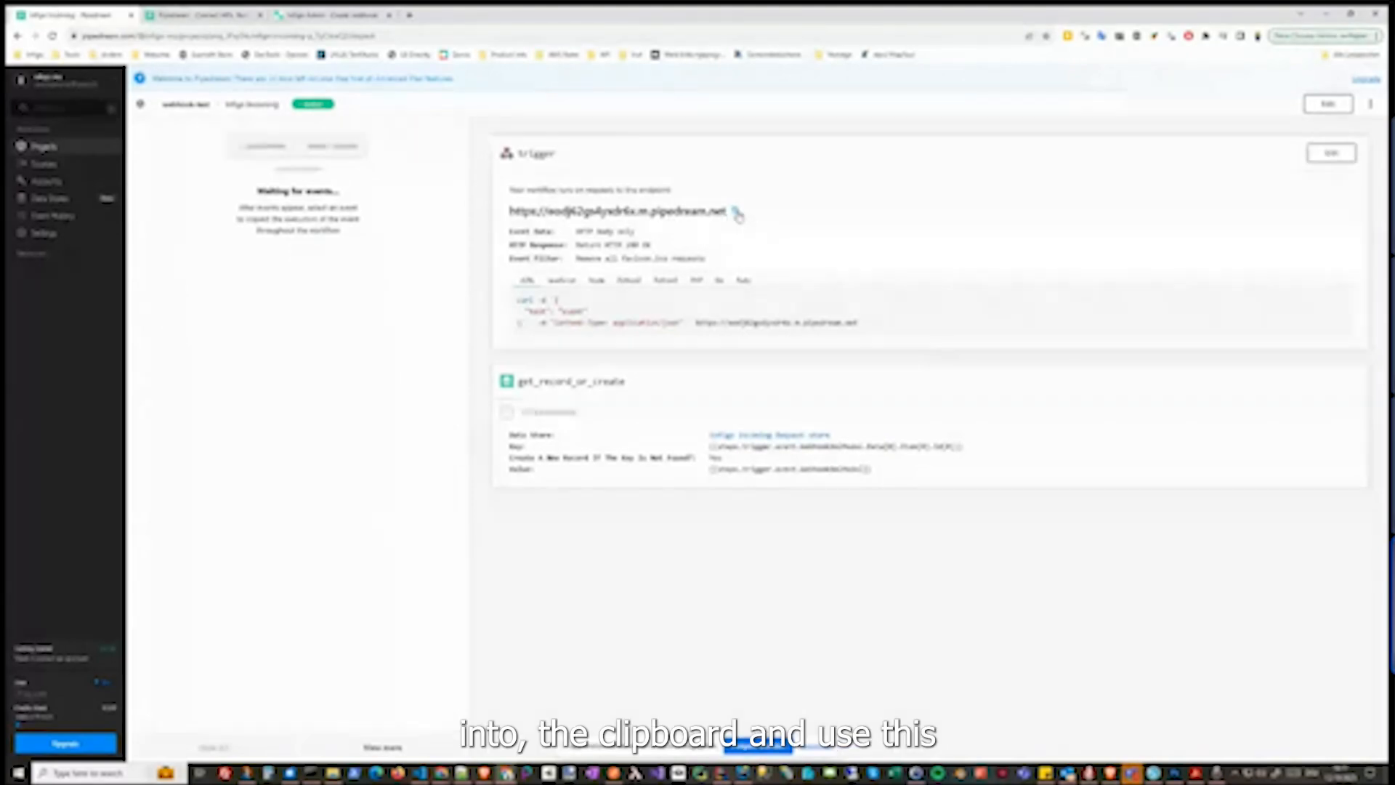
click(319, 14)
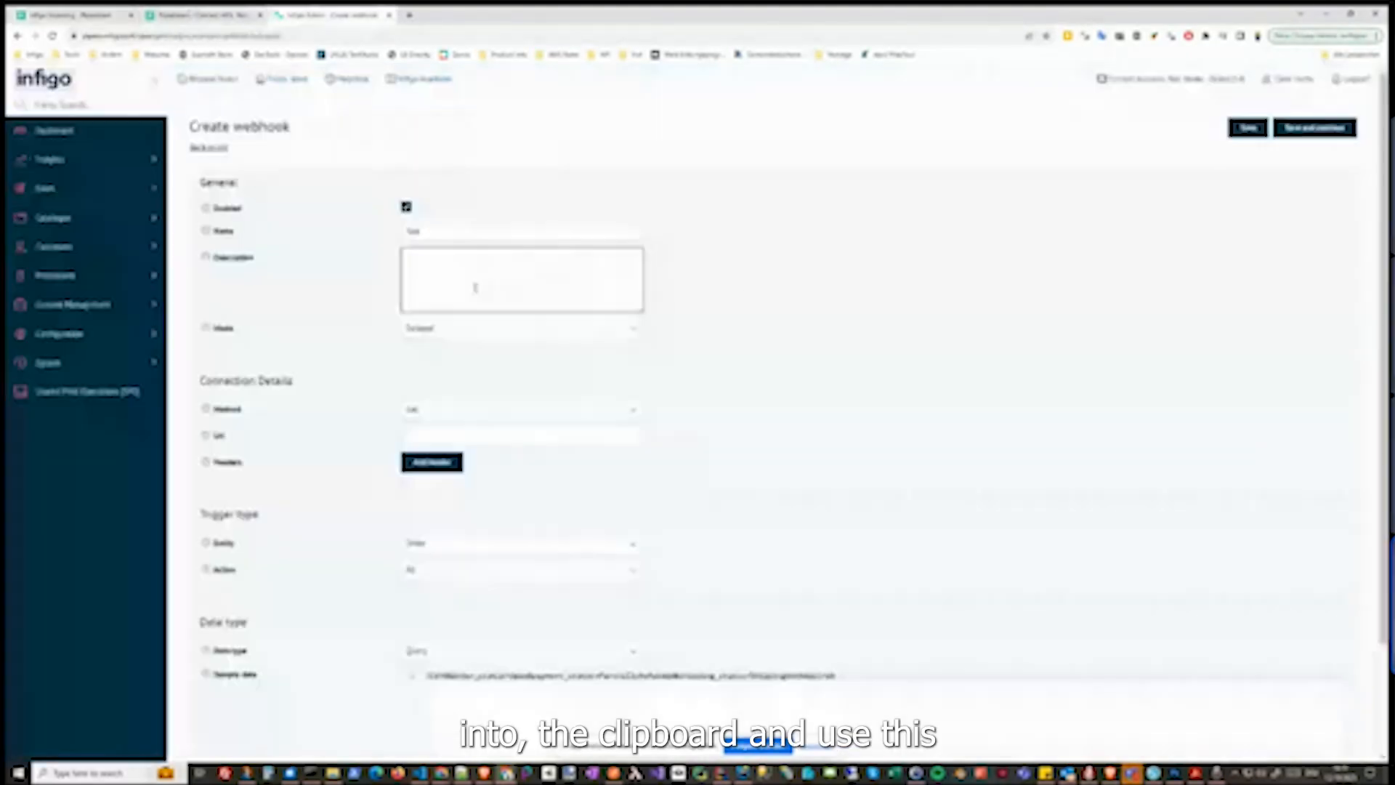
click(457, 436)
key(ctrl+v)
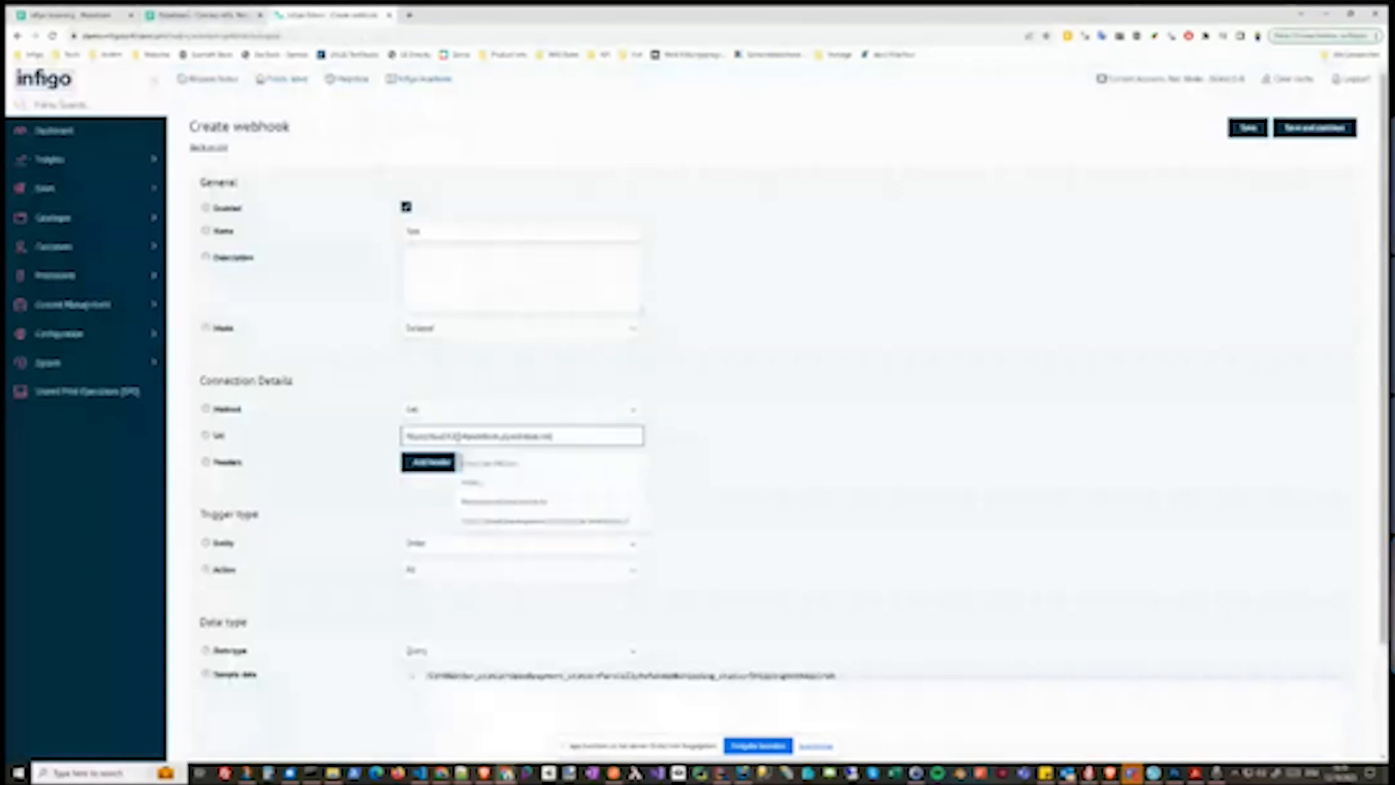
Set the webhook method to Post
click(600, 409)
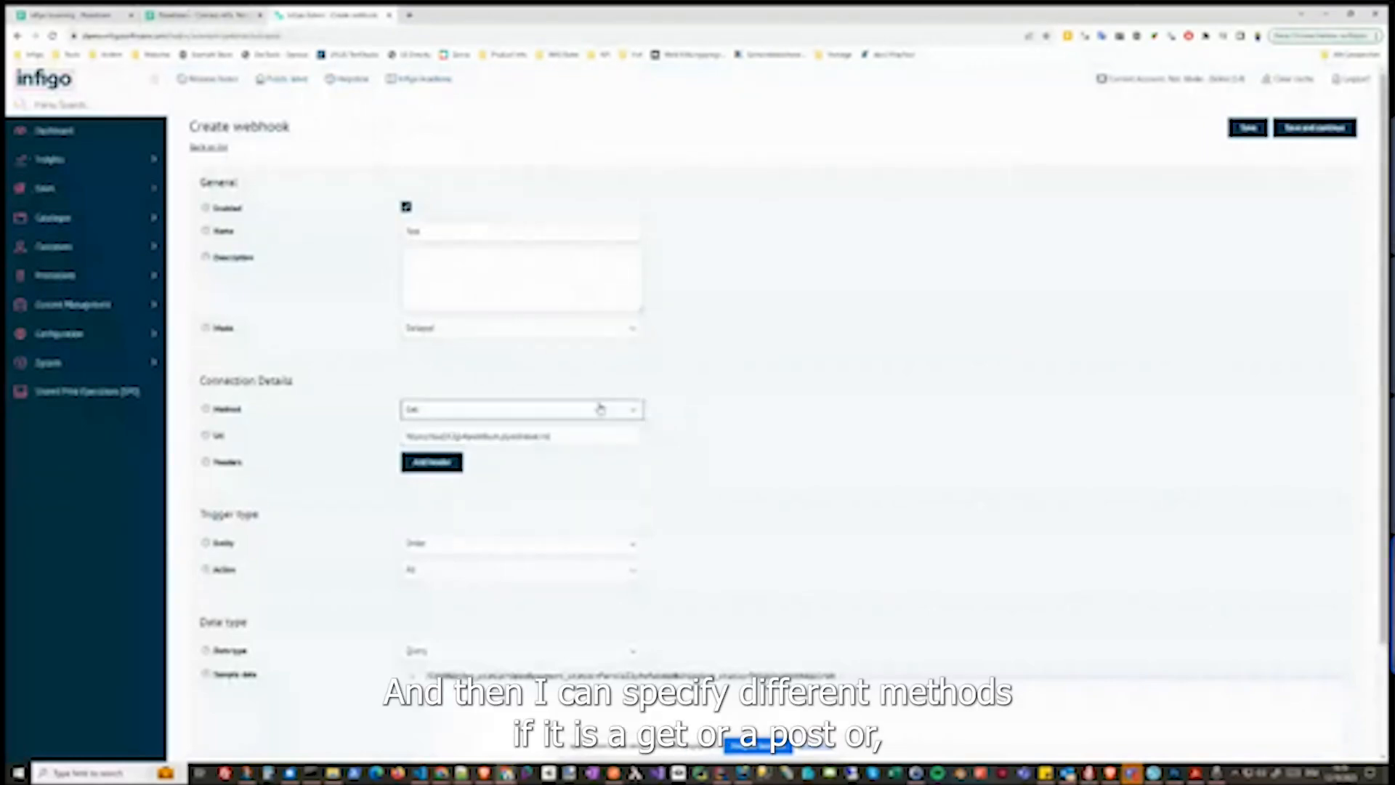
click(600, 409)
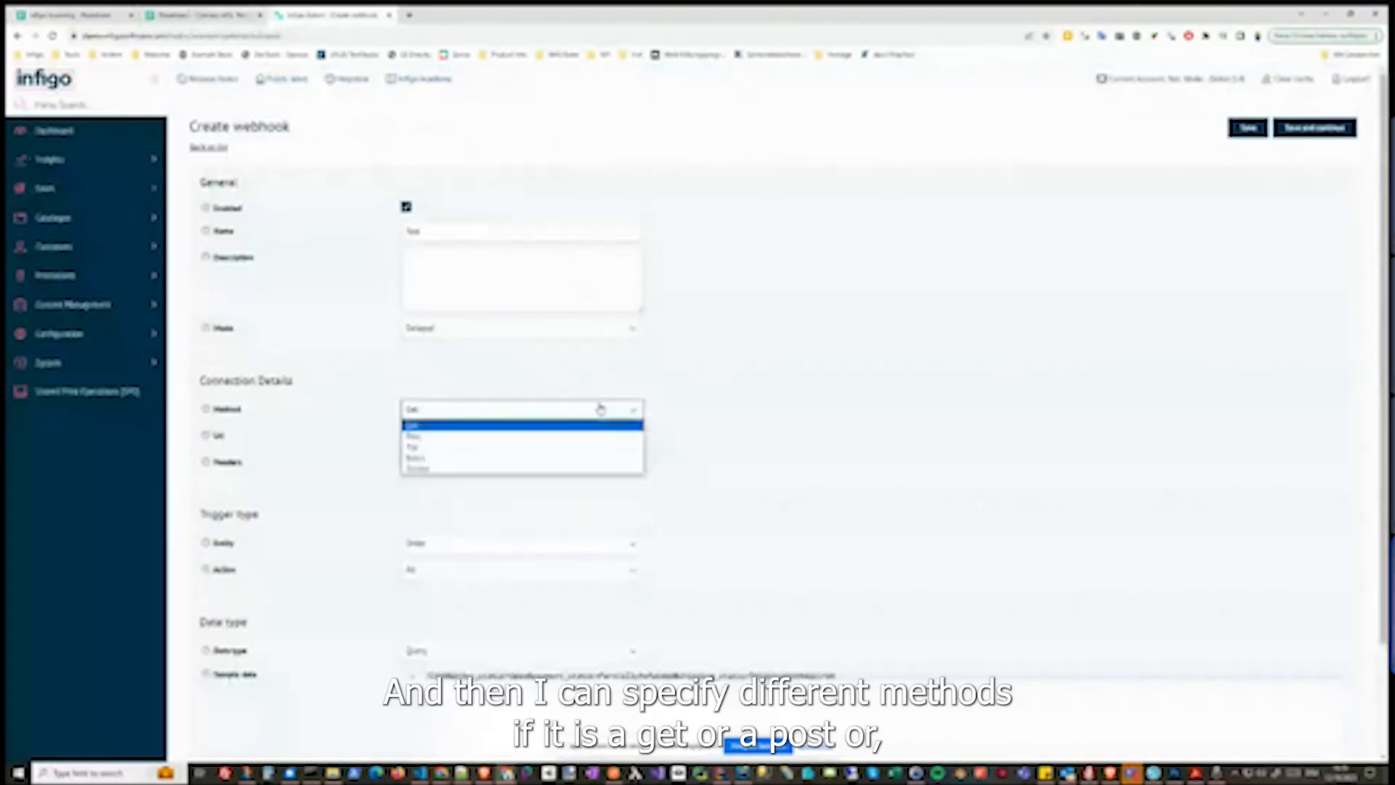
click(567, 437)
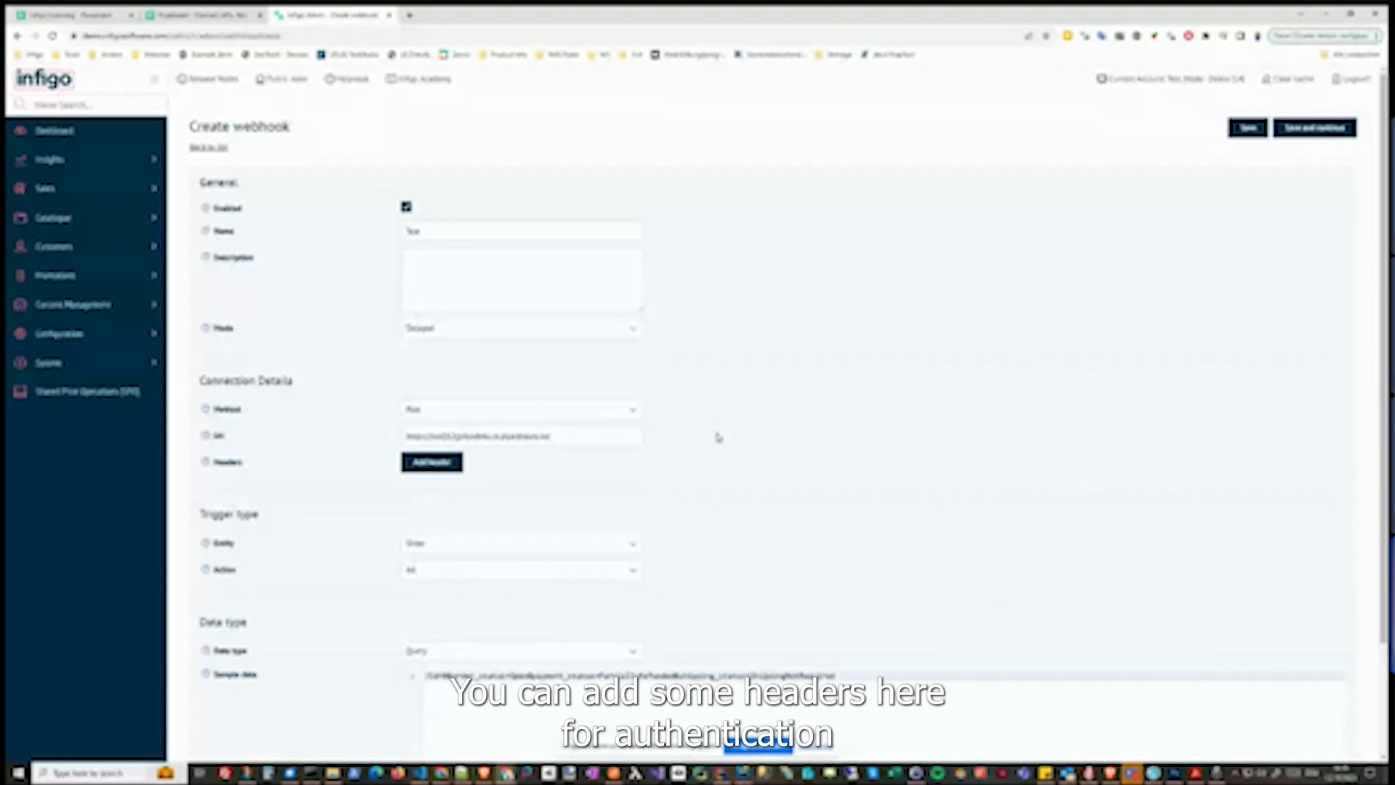
Add an empty header key/value row and remove it again
click(420, 465)
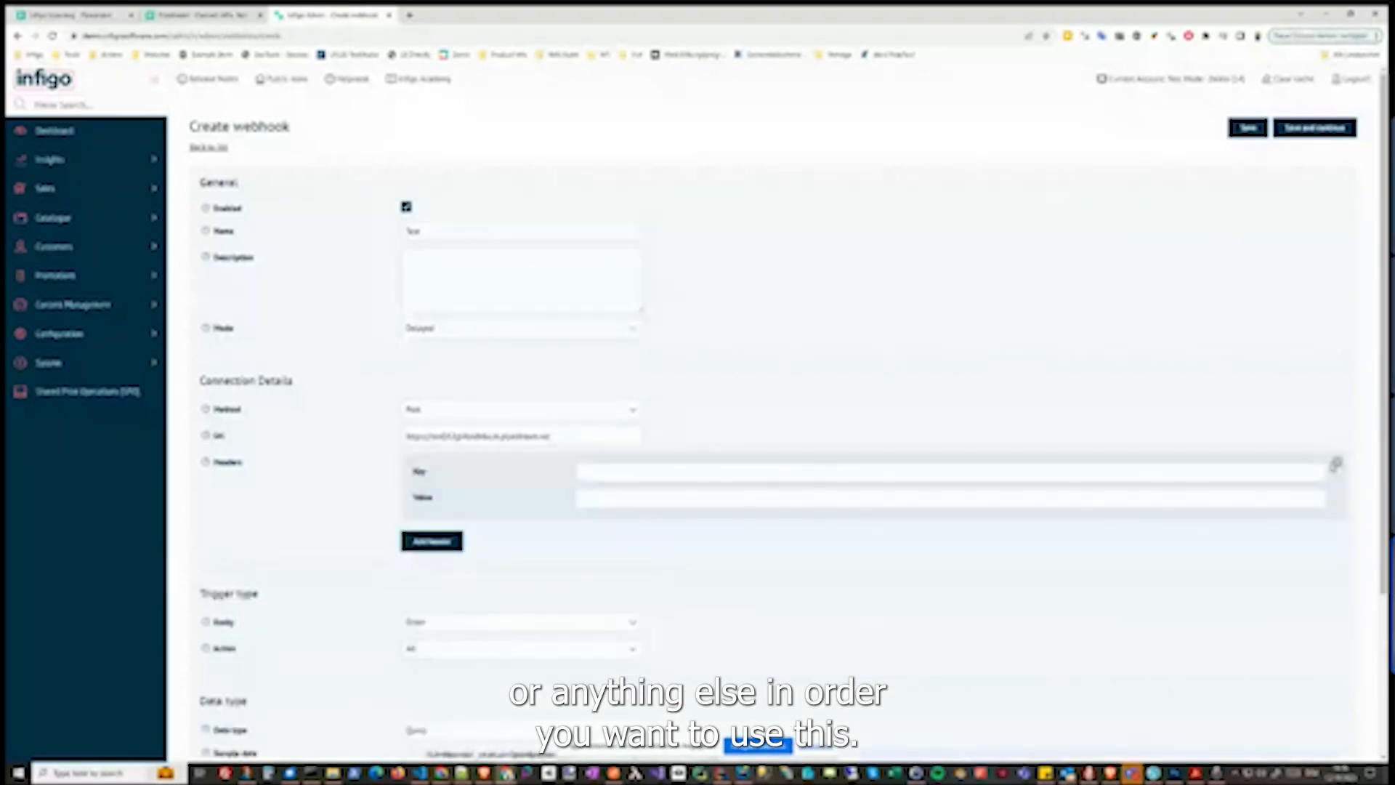
click(1336, 463)
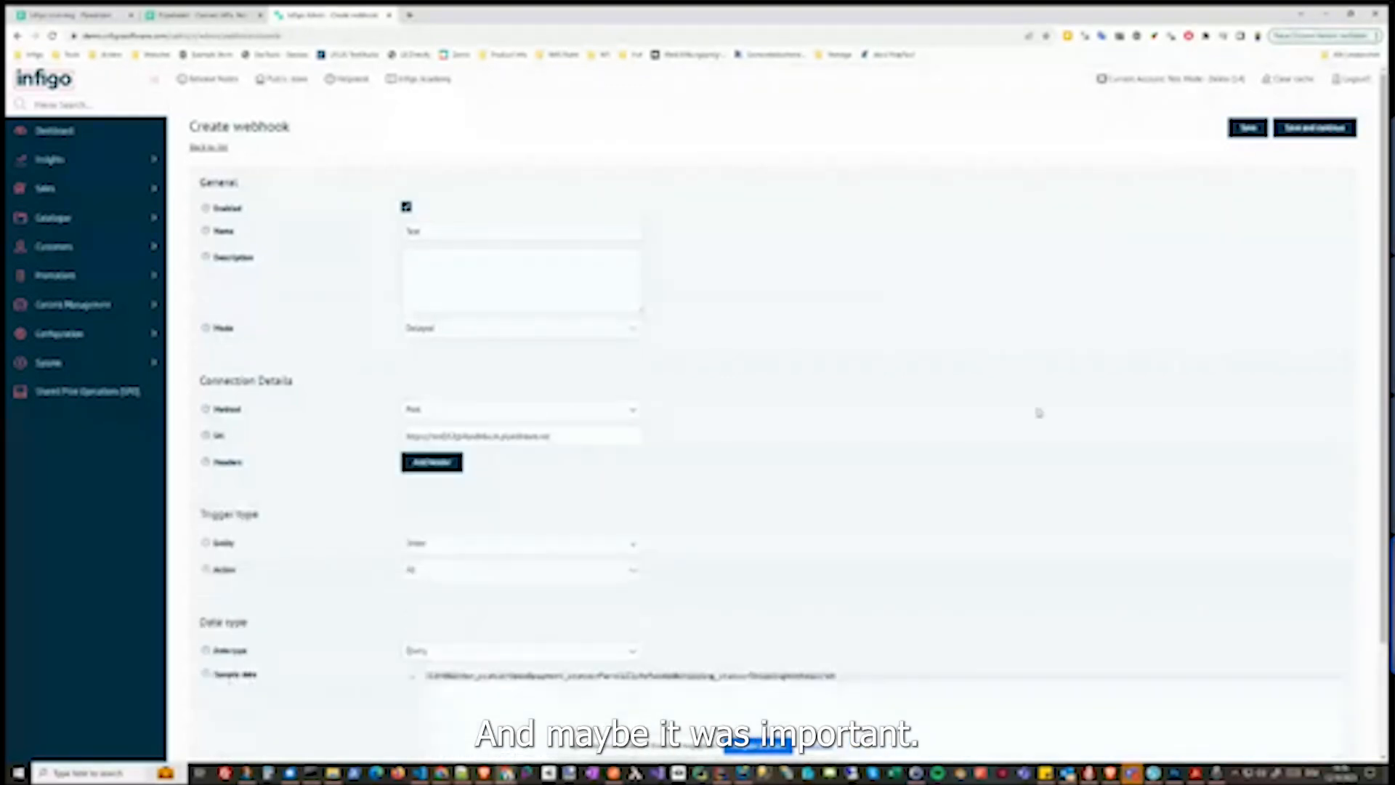
Set the webhook mode to Time critical
click(462, 333)
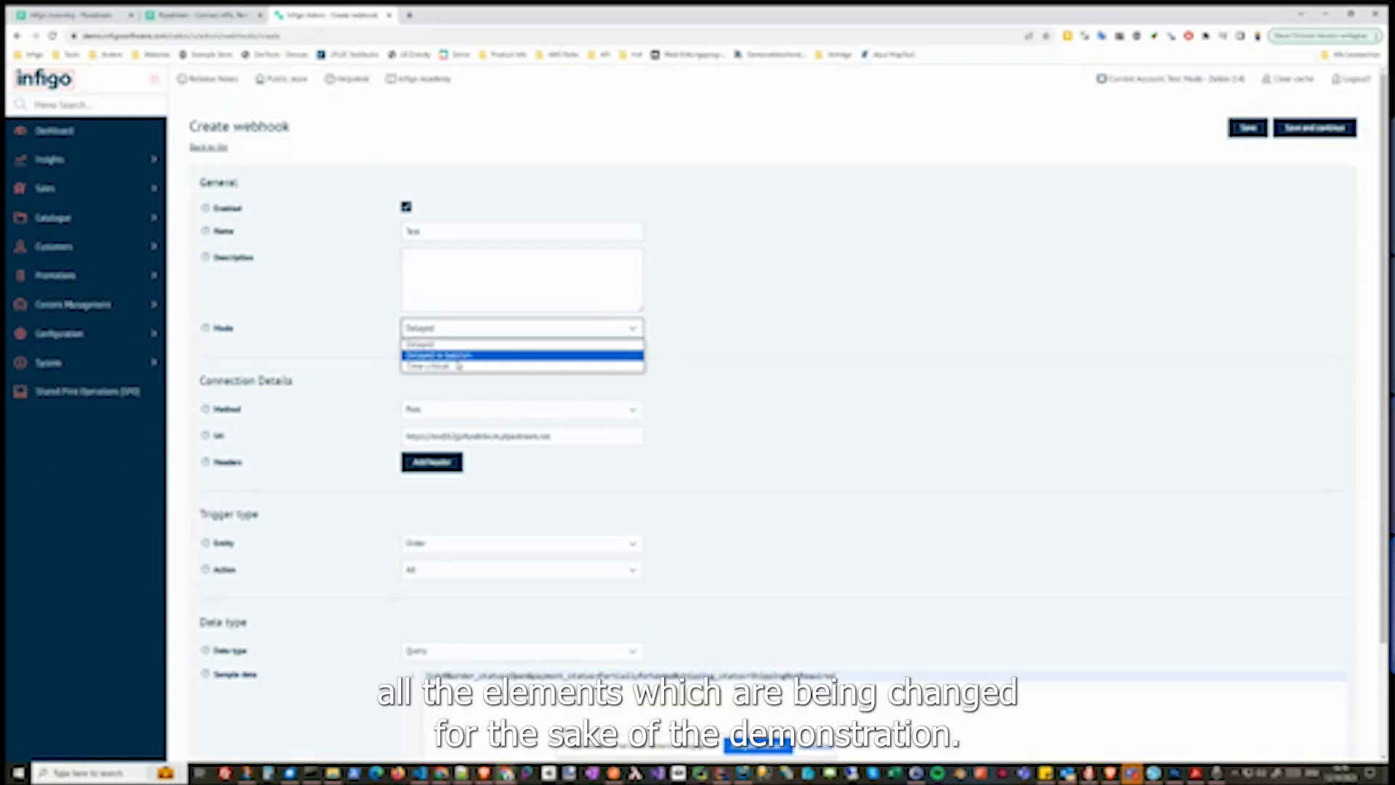
click(455, 366)
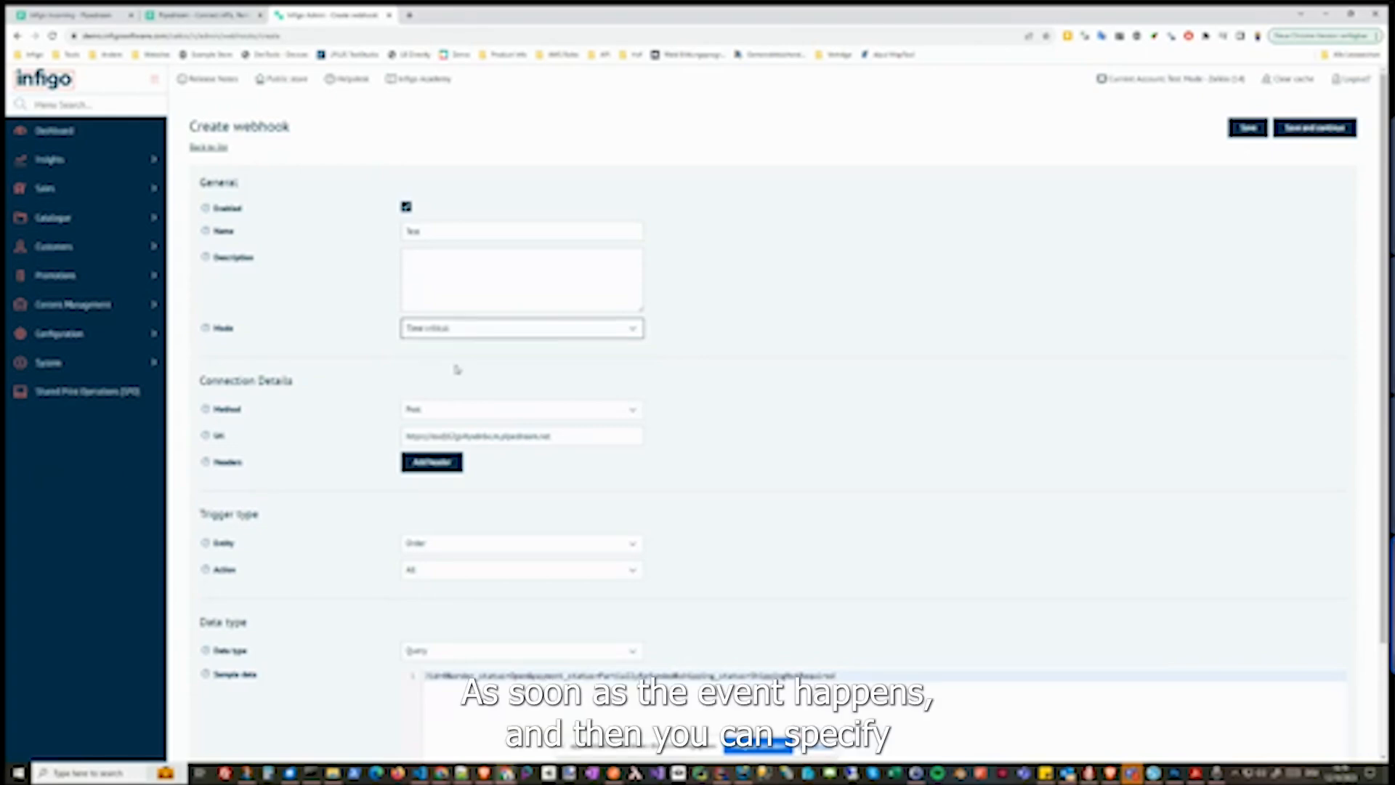
Set the trigger entity to OrderLine
scroll(733, 425, down, 1)
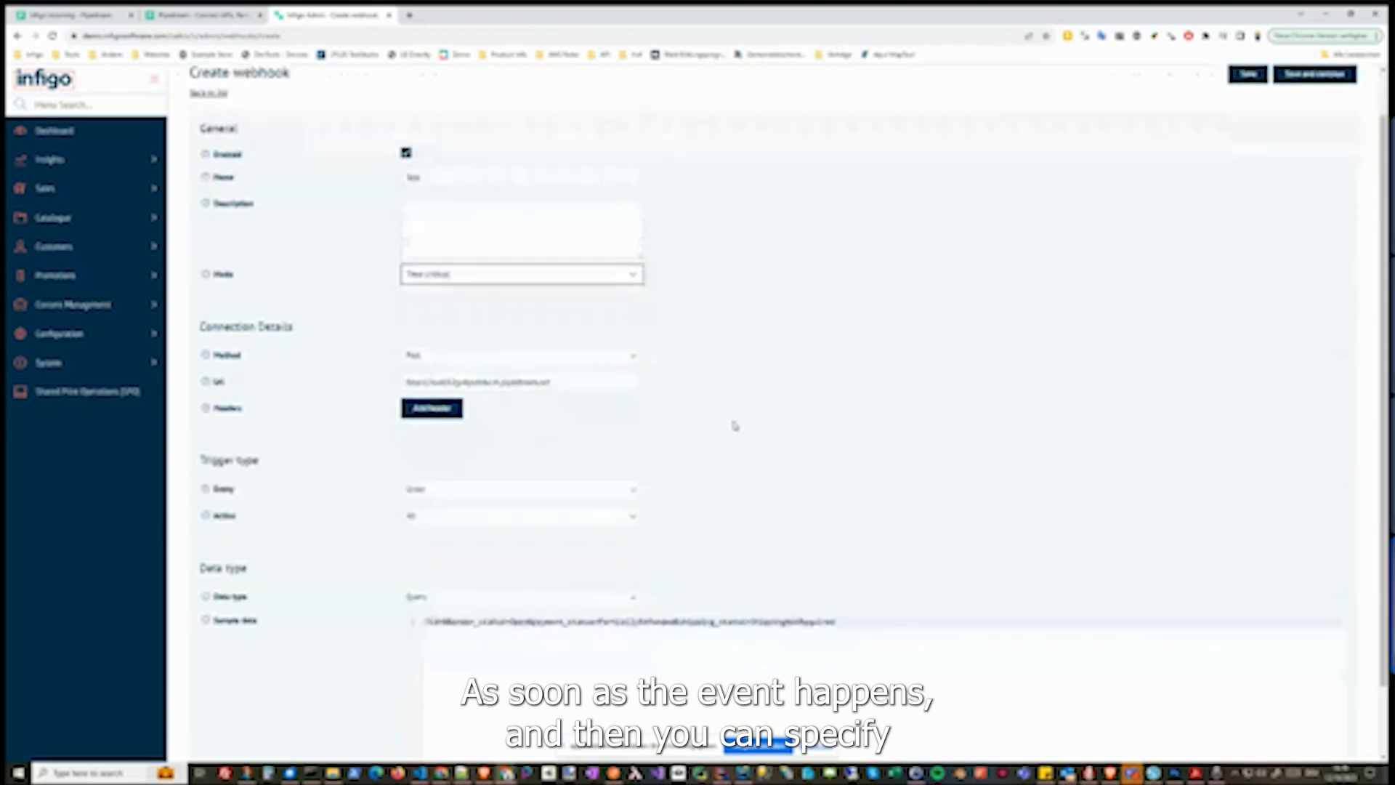
scroll(734, 425, down, 1)
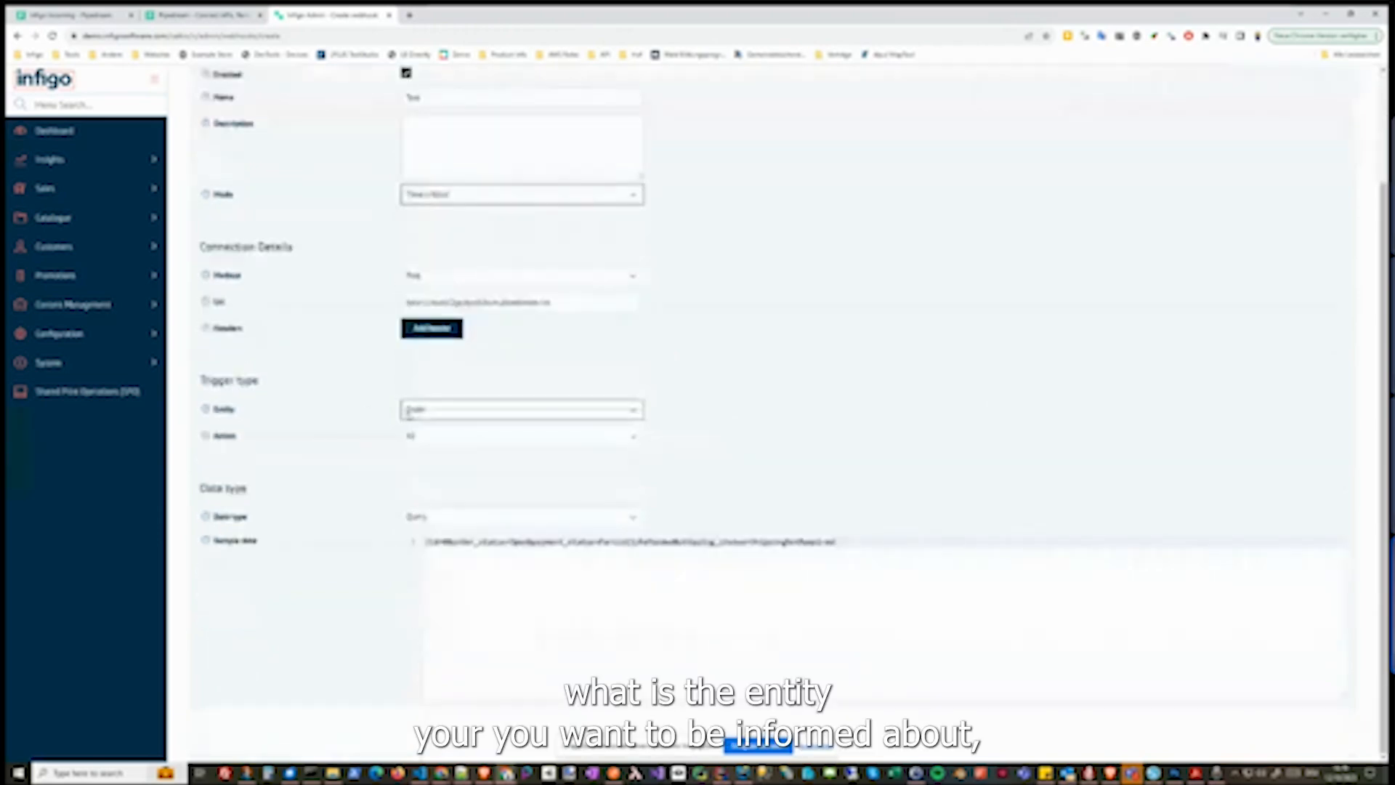
click(423, 417)
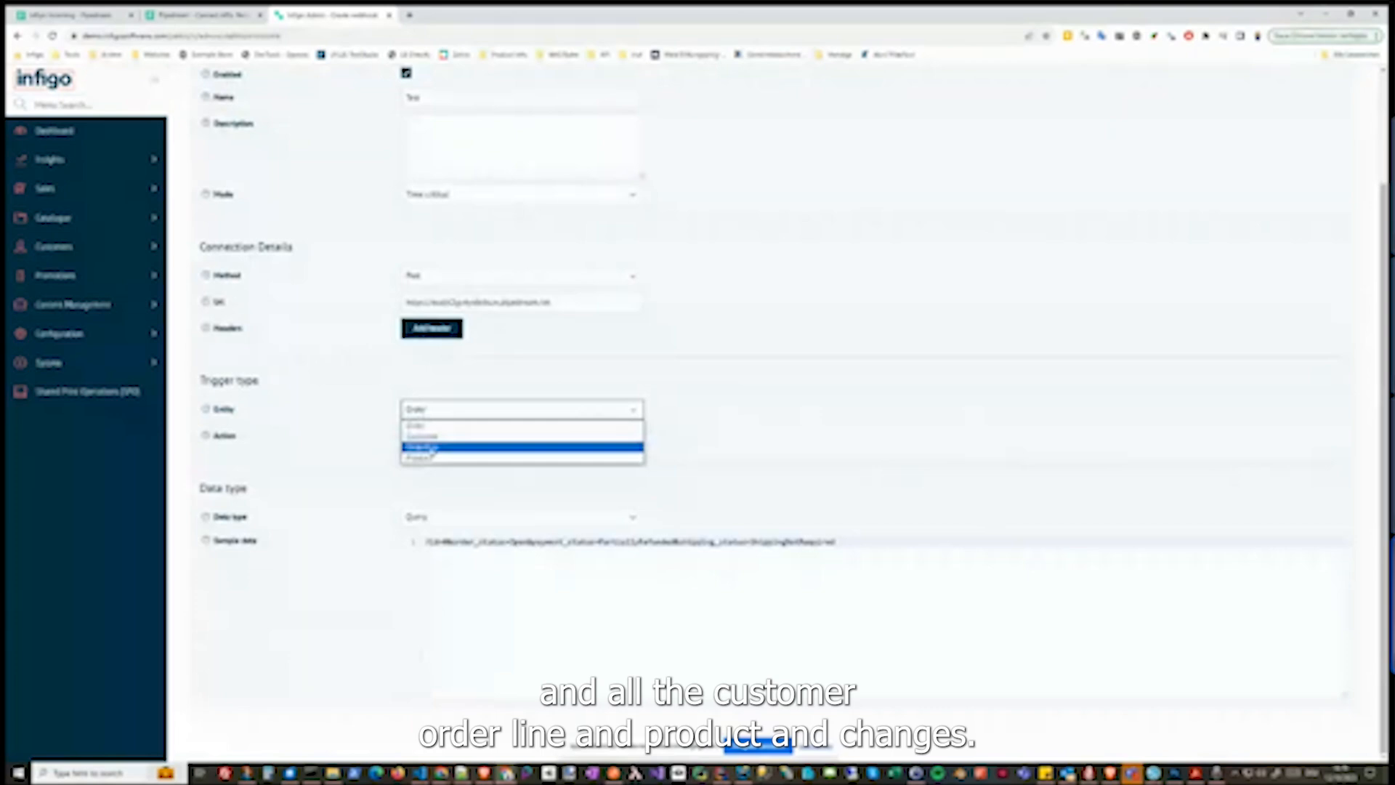
click(421, 447)
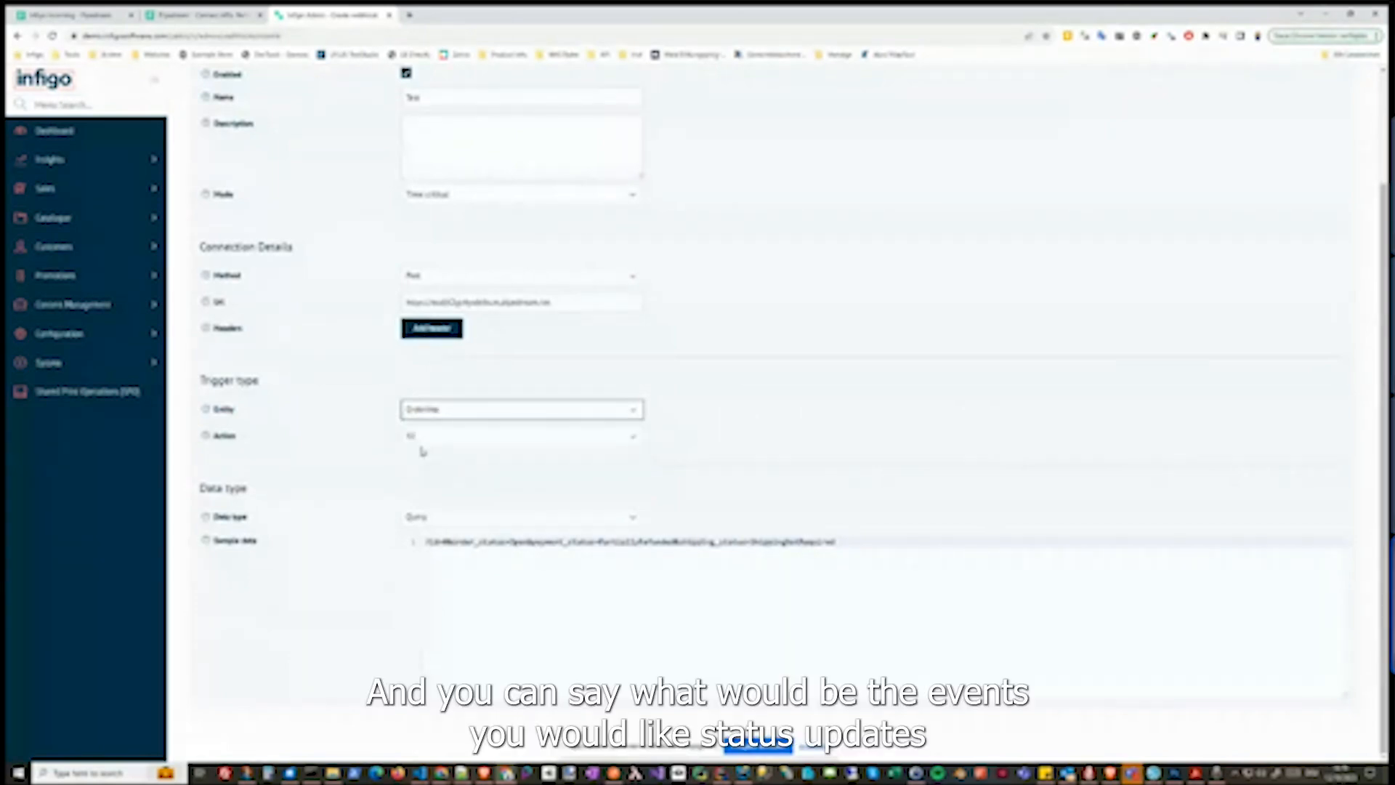
Set the trigger action to All
click(414, 438)
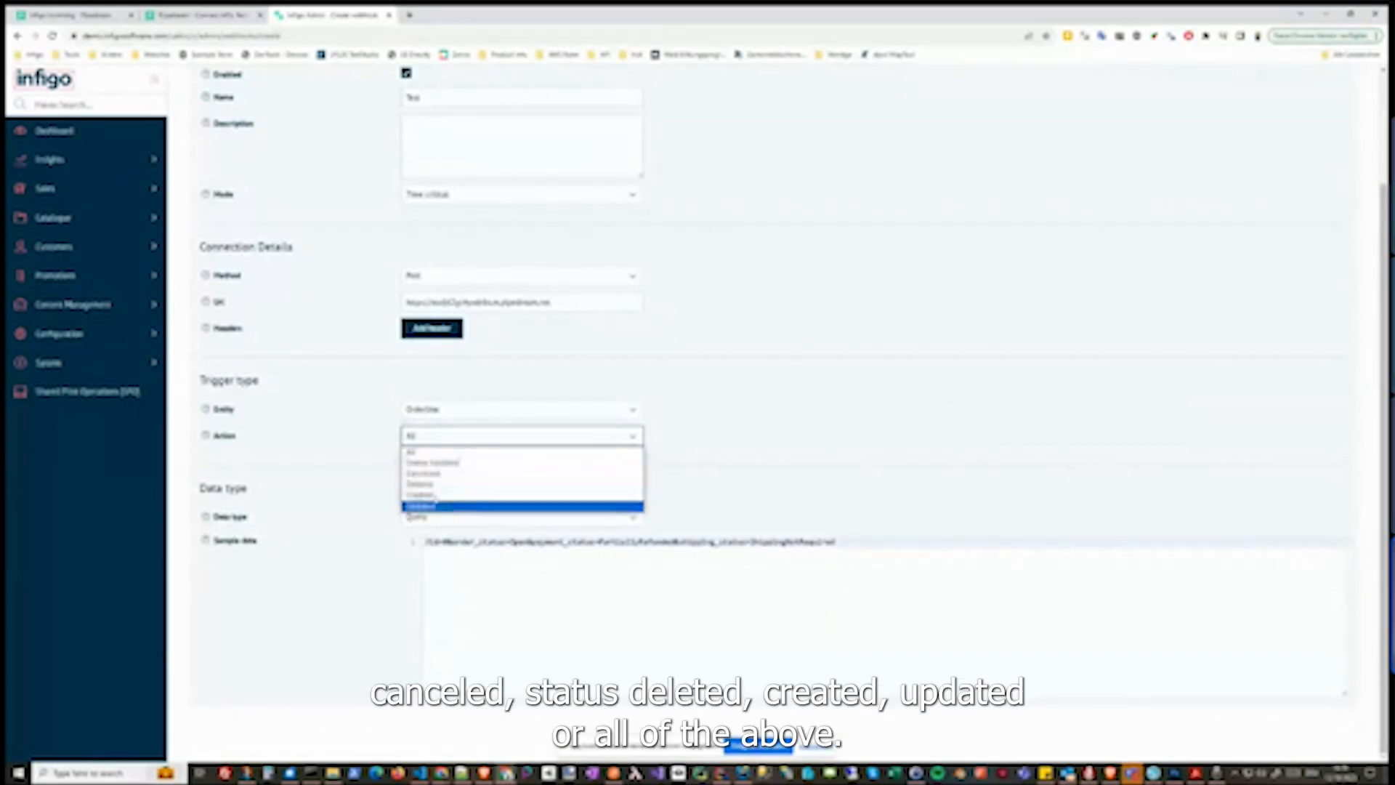
click(436, 506)
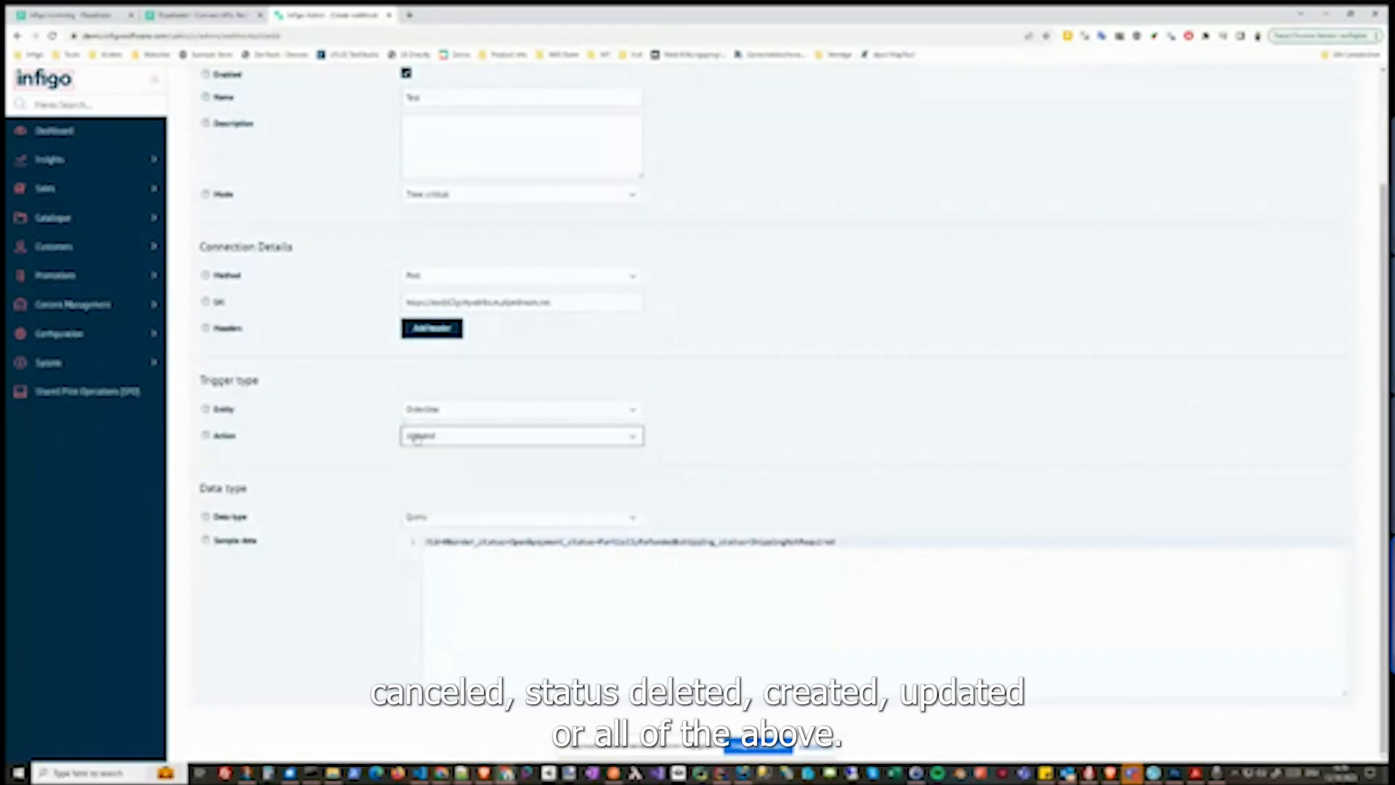
click(415, 439)
click(421, 453)
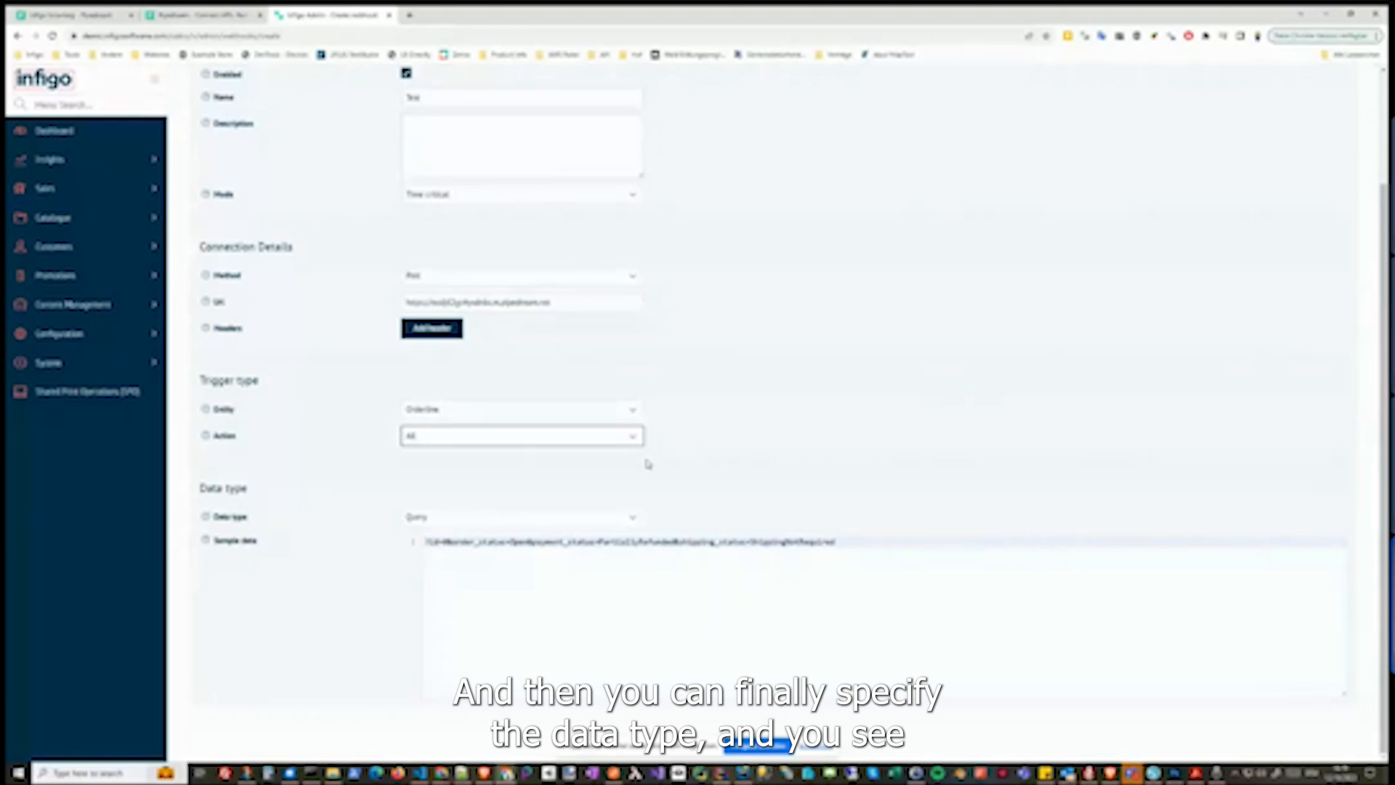
Set the data type to Xml Full
click(453, 518)
click(750, 481)
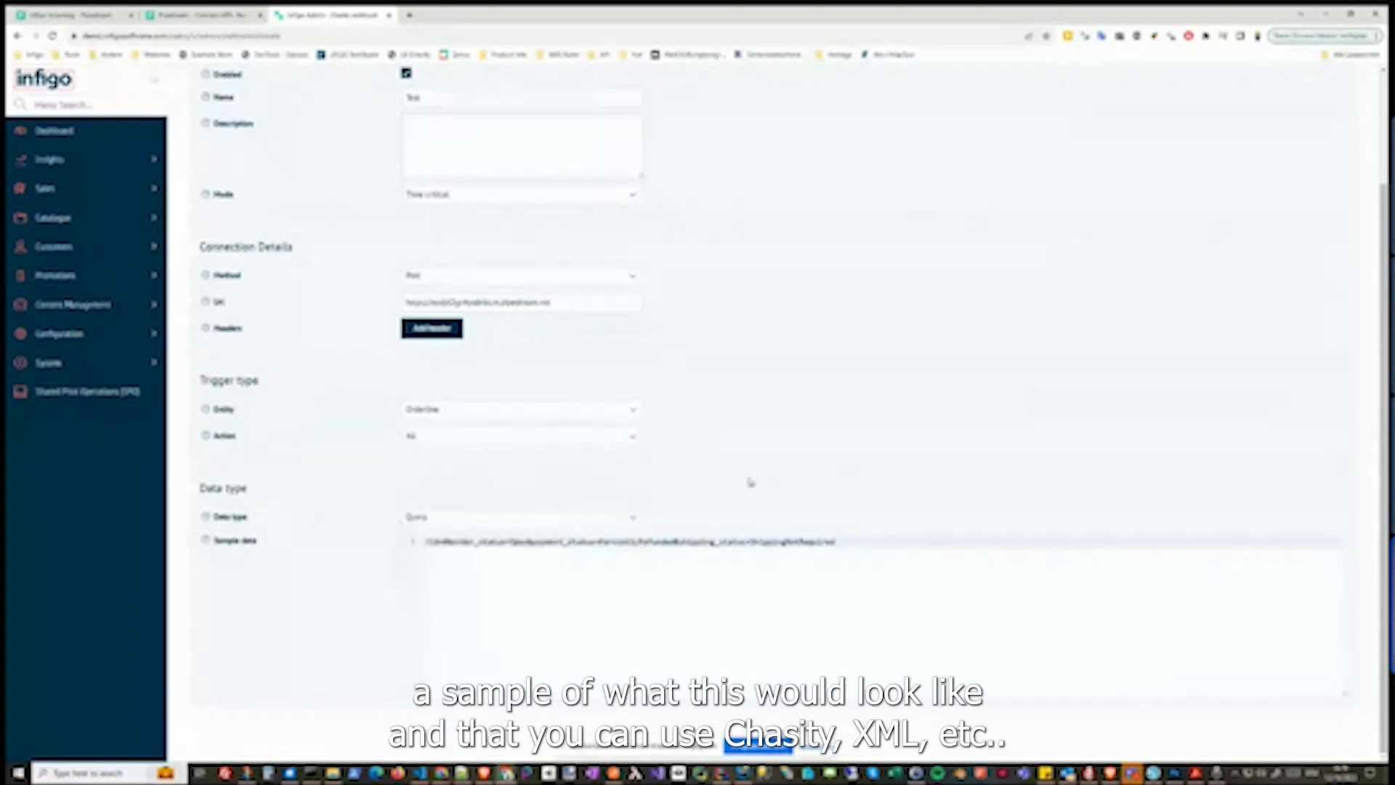
click(428, 521)
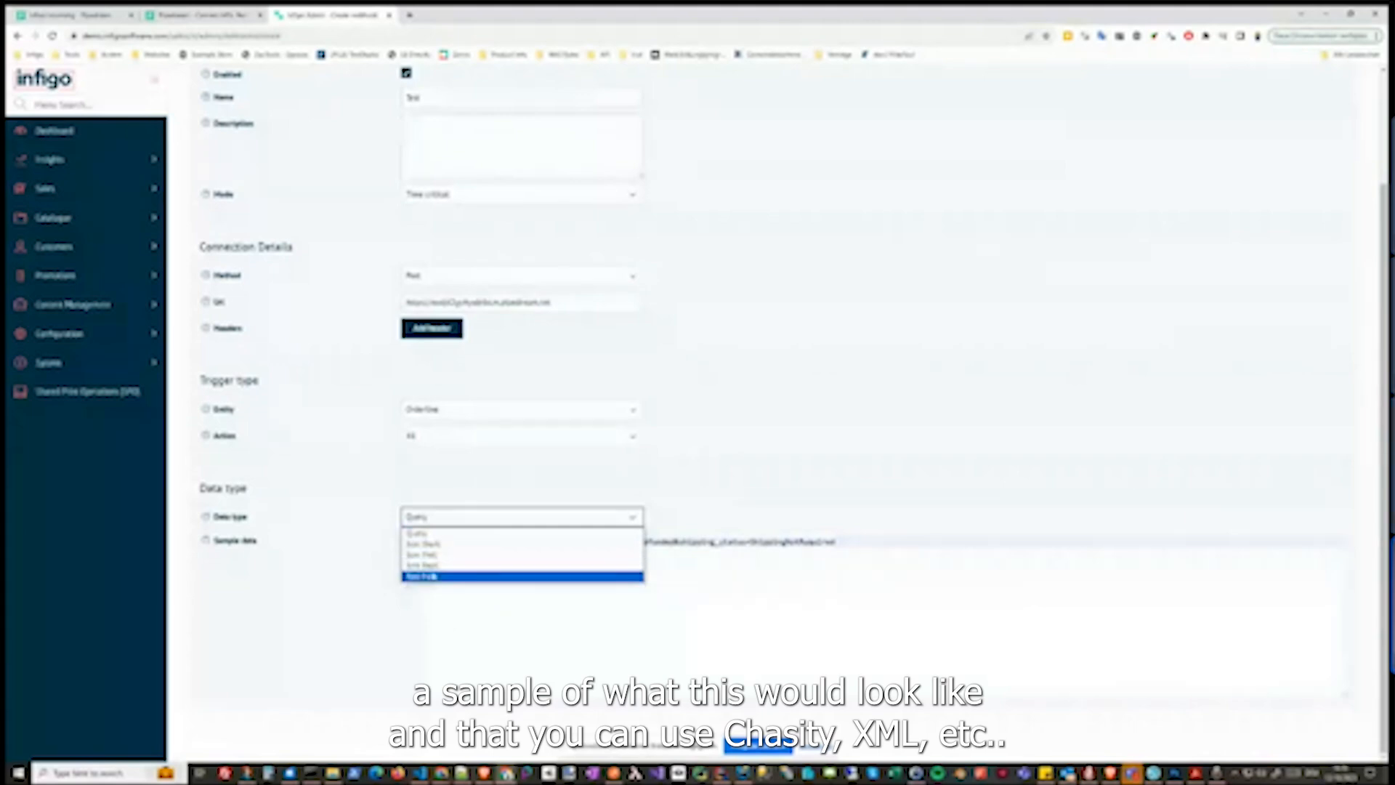
click(432, 575)
Add an XSLT transformation and review its Original, Transformation and Output panels
scroll(375, 562, down, 1)
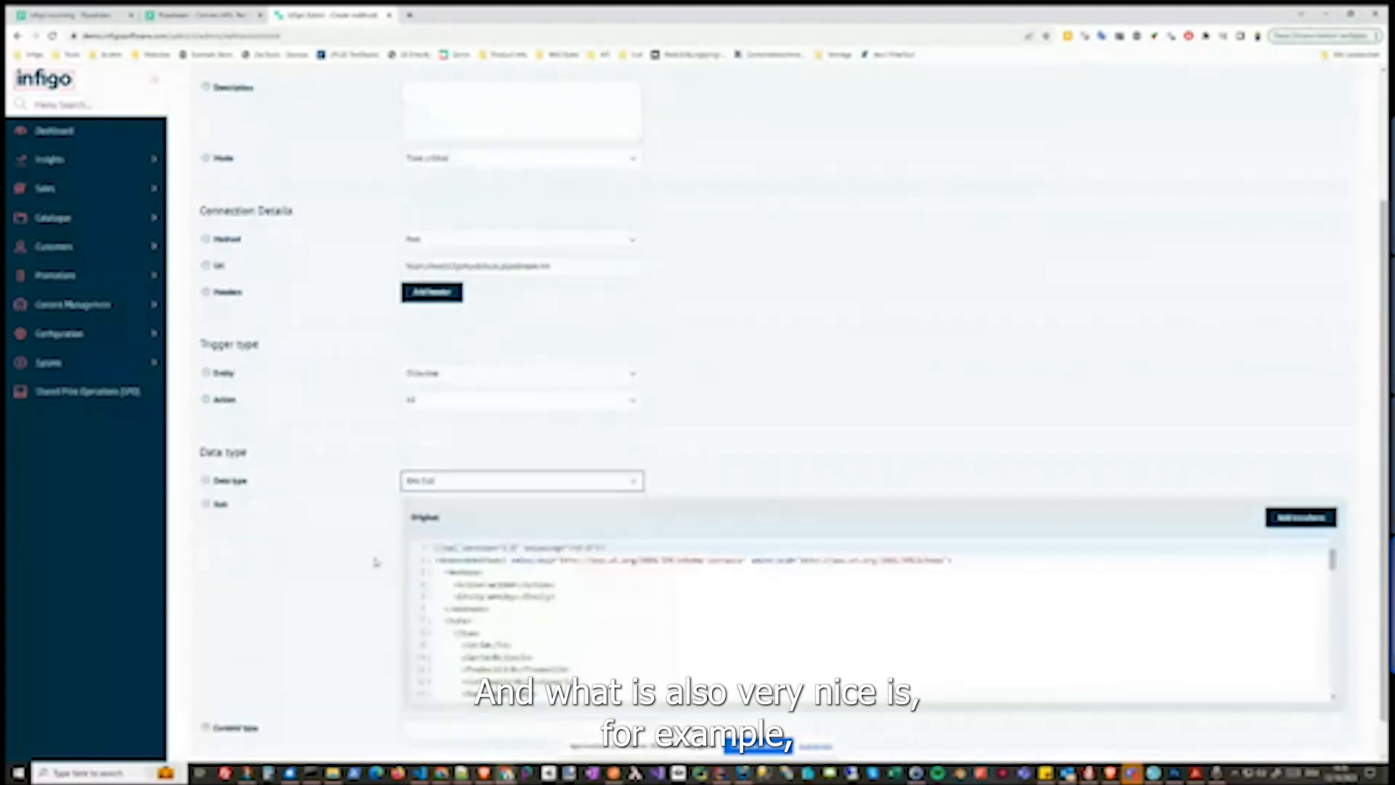
scroll(1058, 436, down, 1)
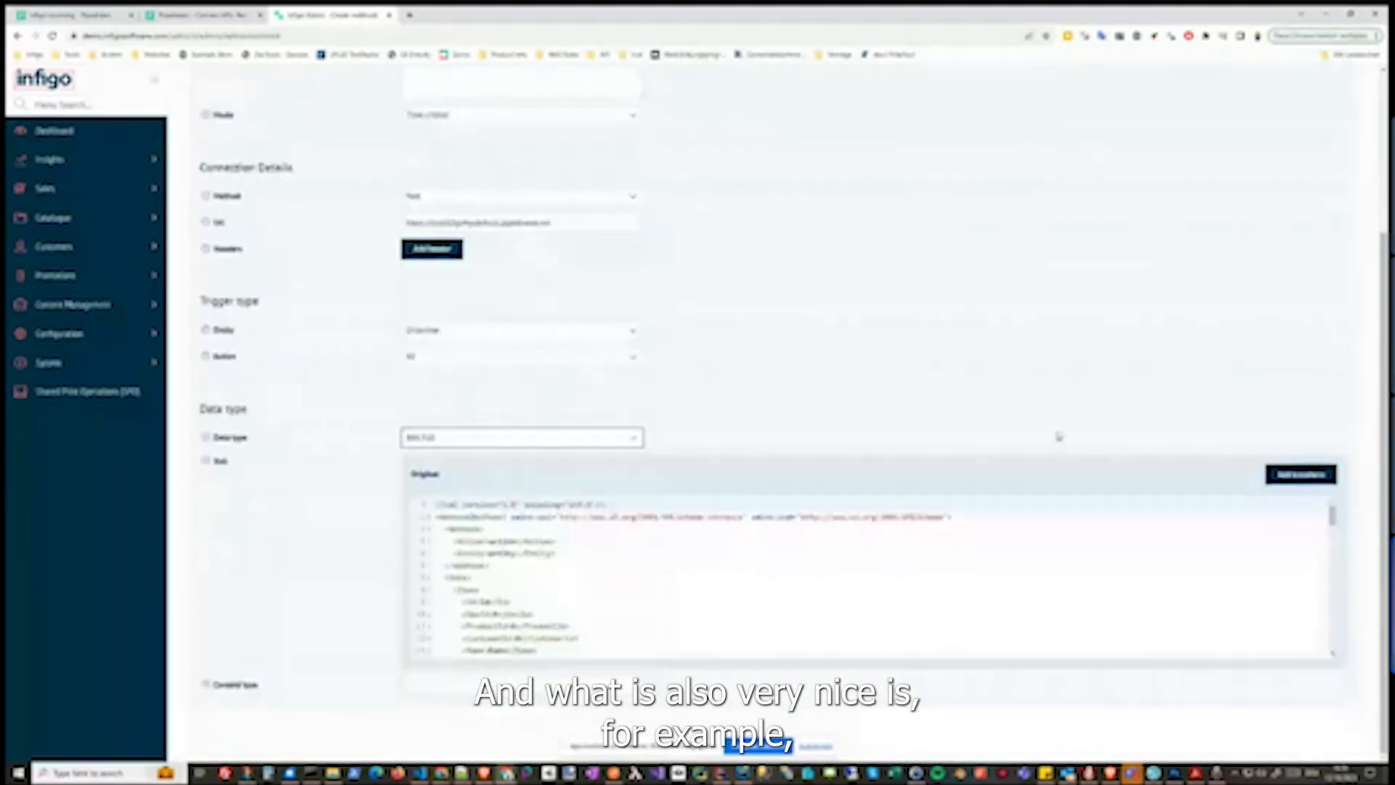
click(1293, 476)
scroll(510, 677, down, 2)
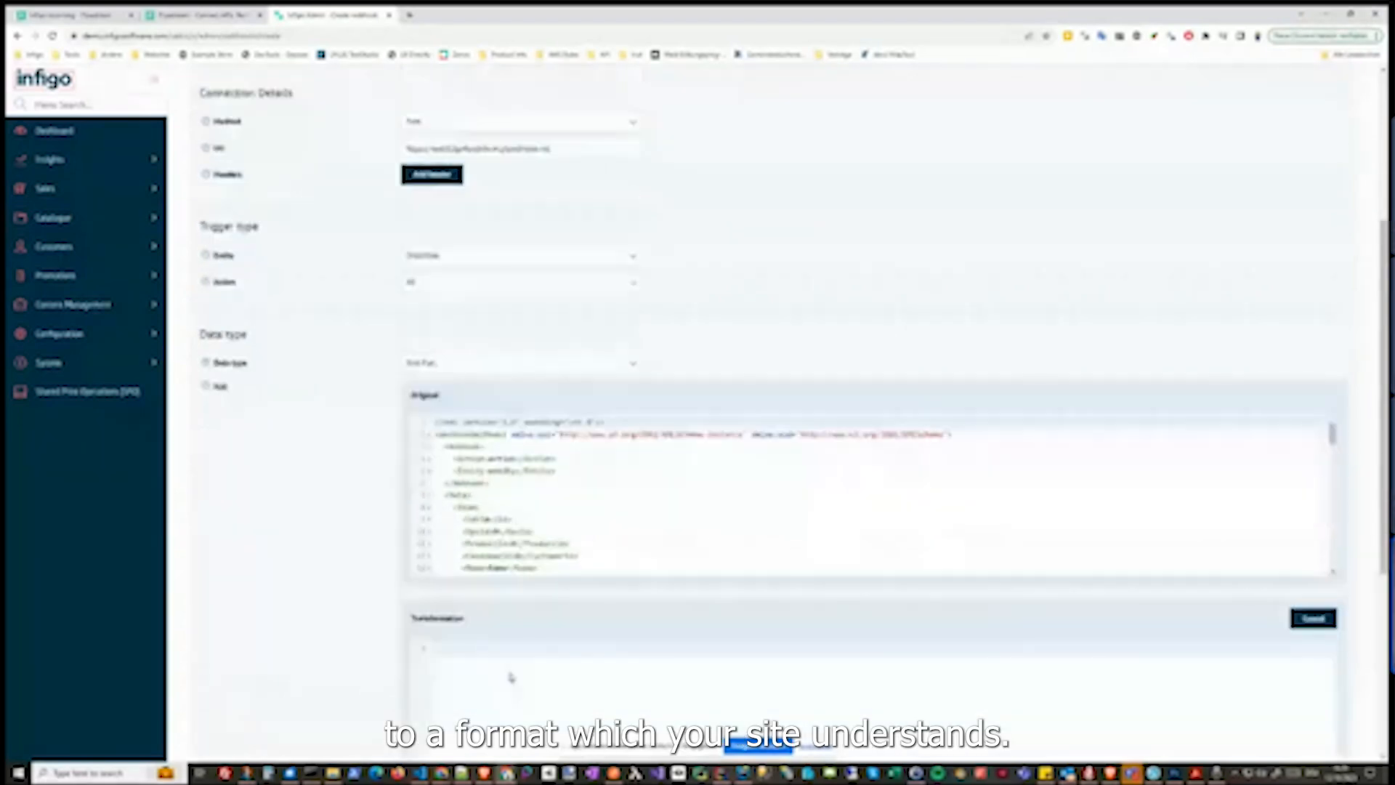
scroll(511, 677, down, 3)
scroll(529, 591, down, 3)
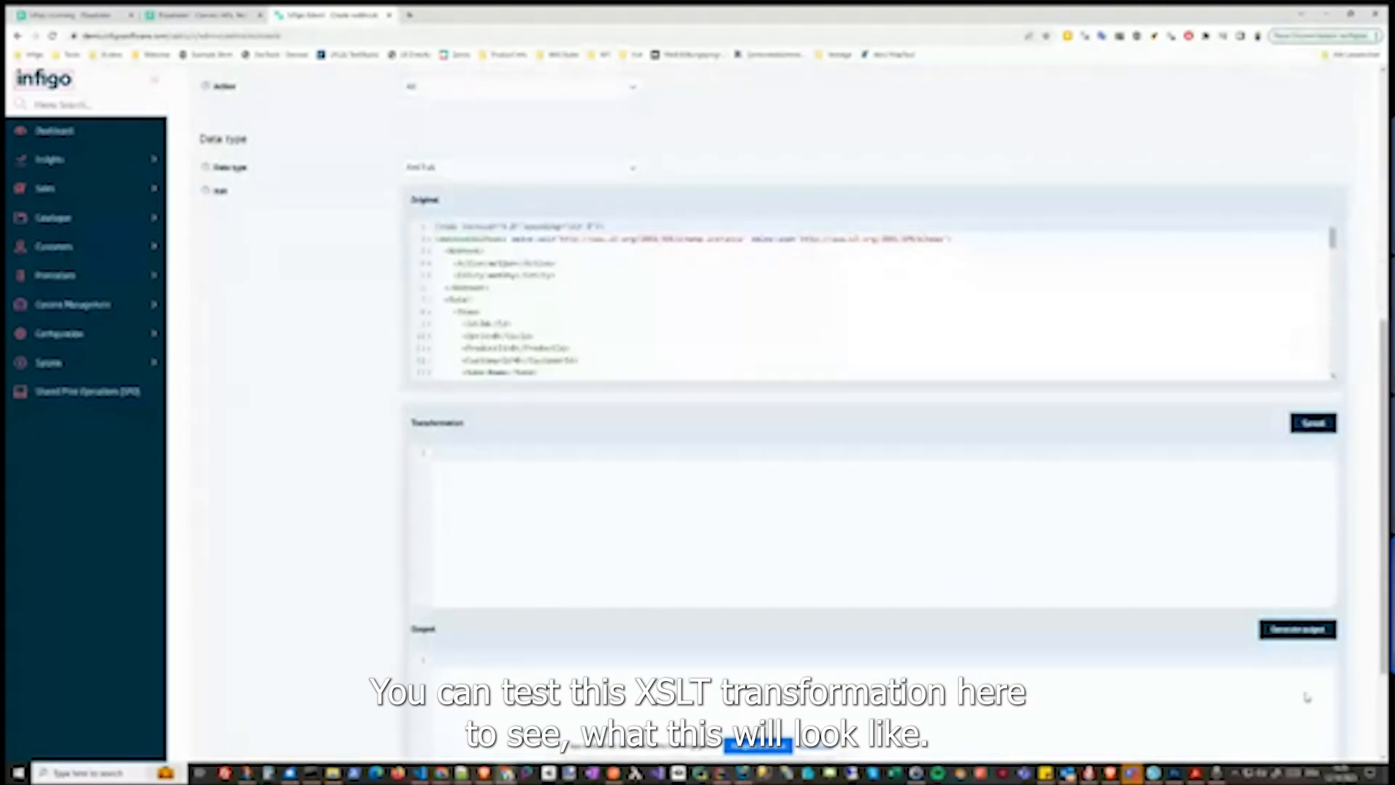
scroll(1220, 617, down, 1)
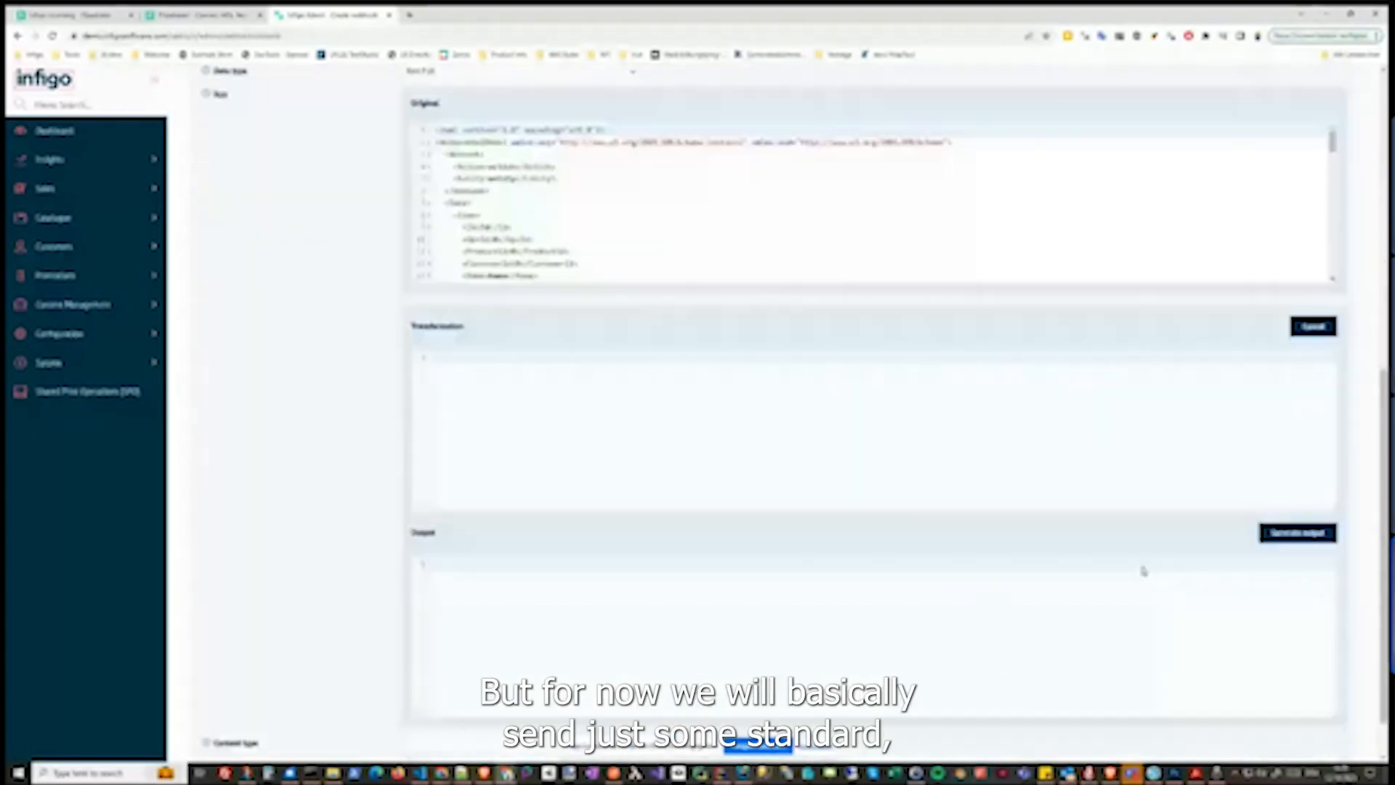
Save the webhook and switch back to the Pipedream workflow tab
scroll(726, 530, up, 5)
scroll(588, 556, down, 4)
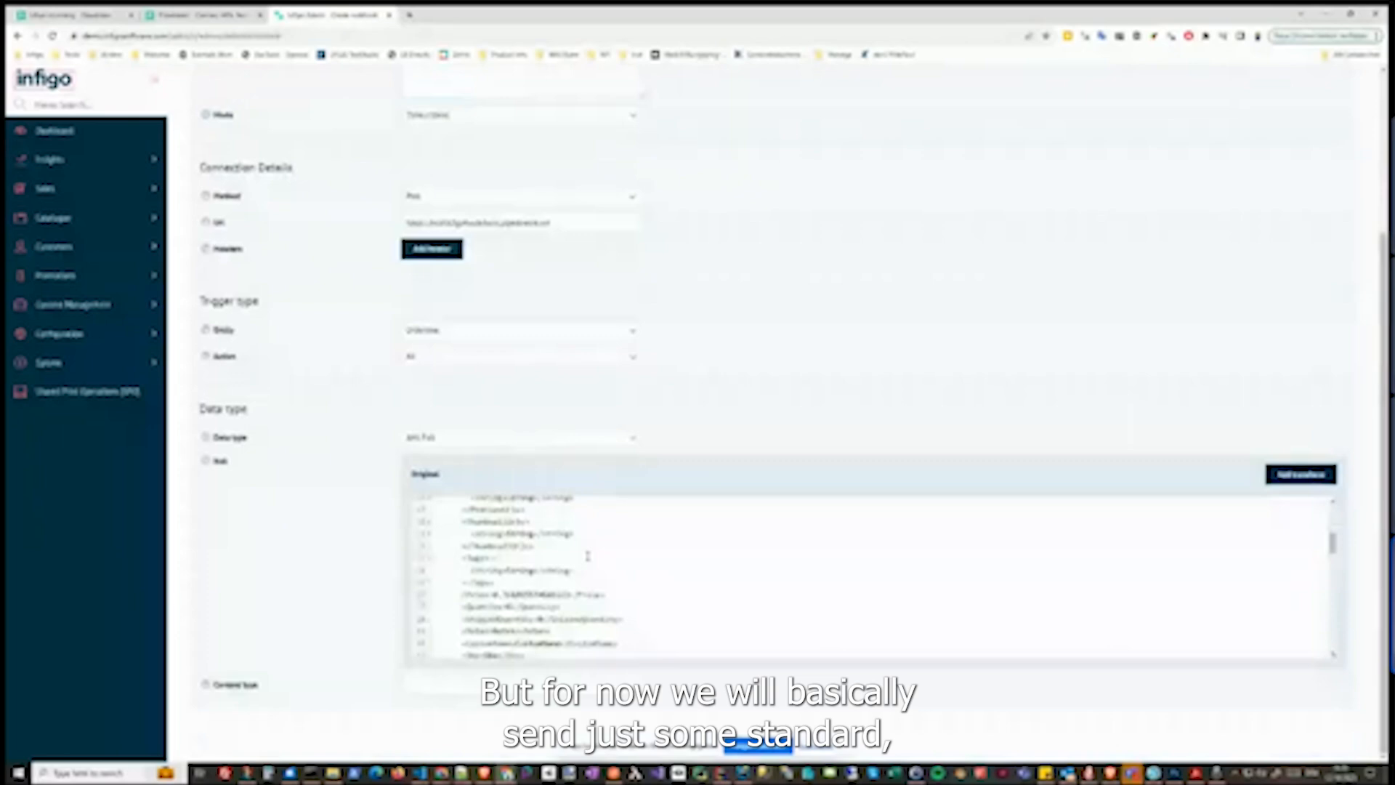
scroll(588, 555, up, 1)
scroll(588, 556, up, 4)
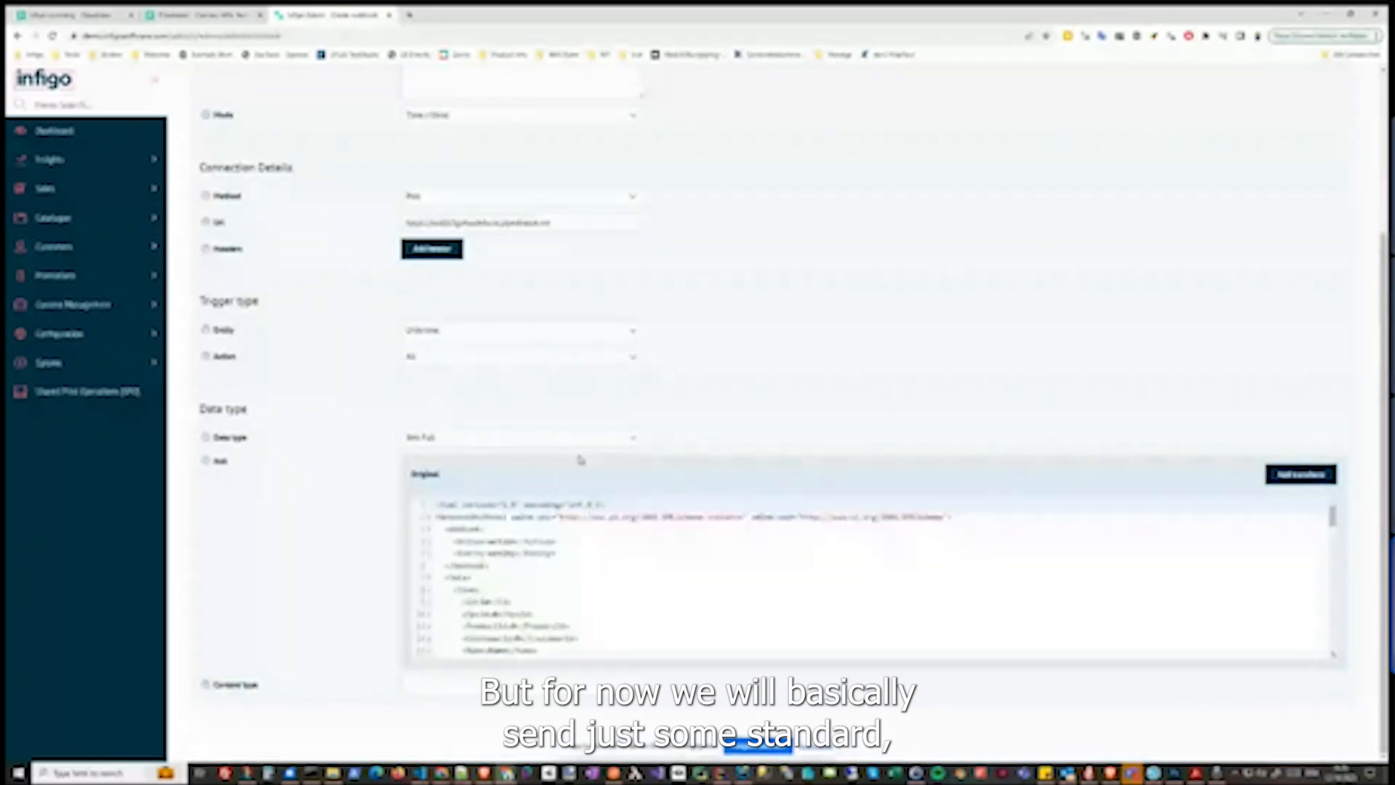
scroll(775, 355, up, 3)
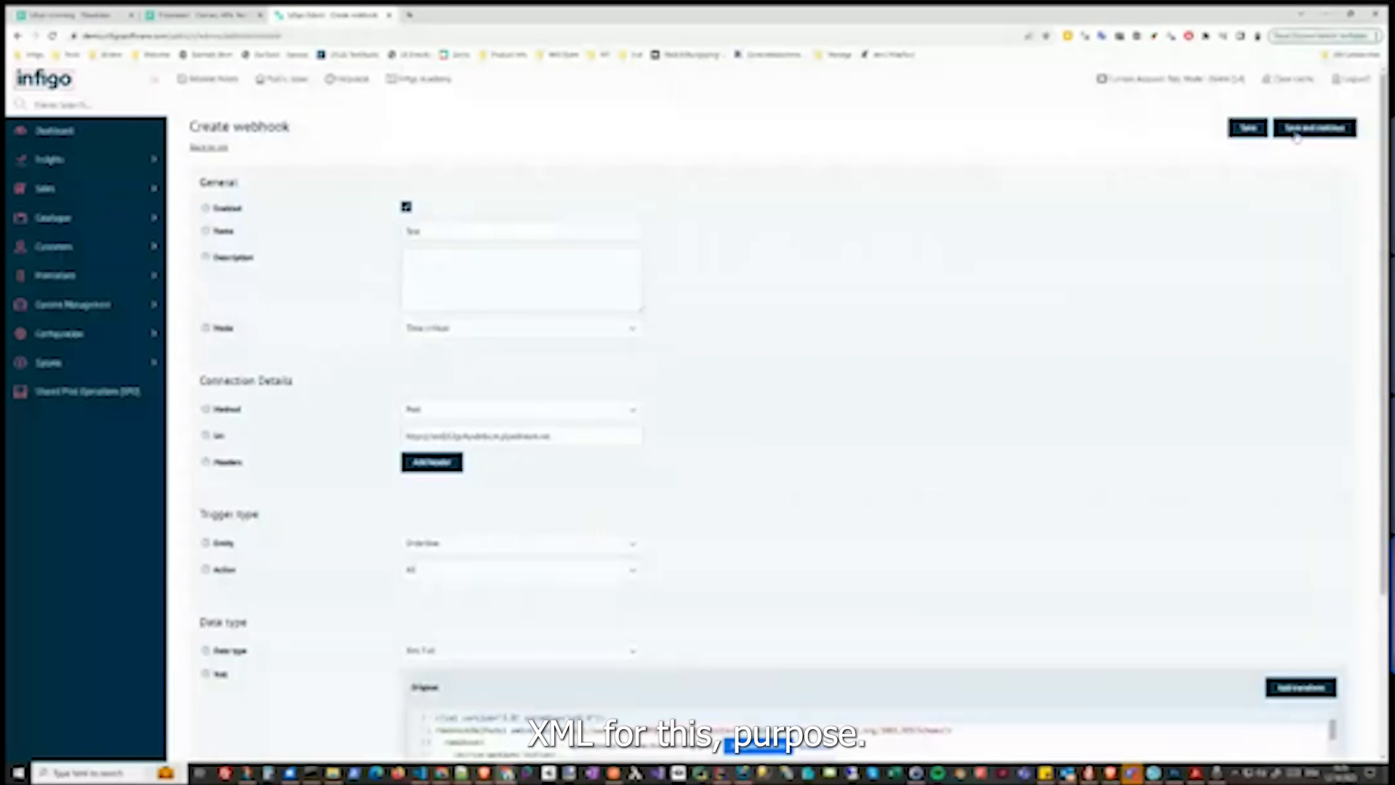
click(1247, 129)
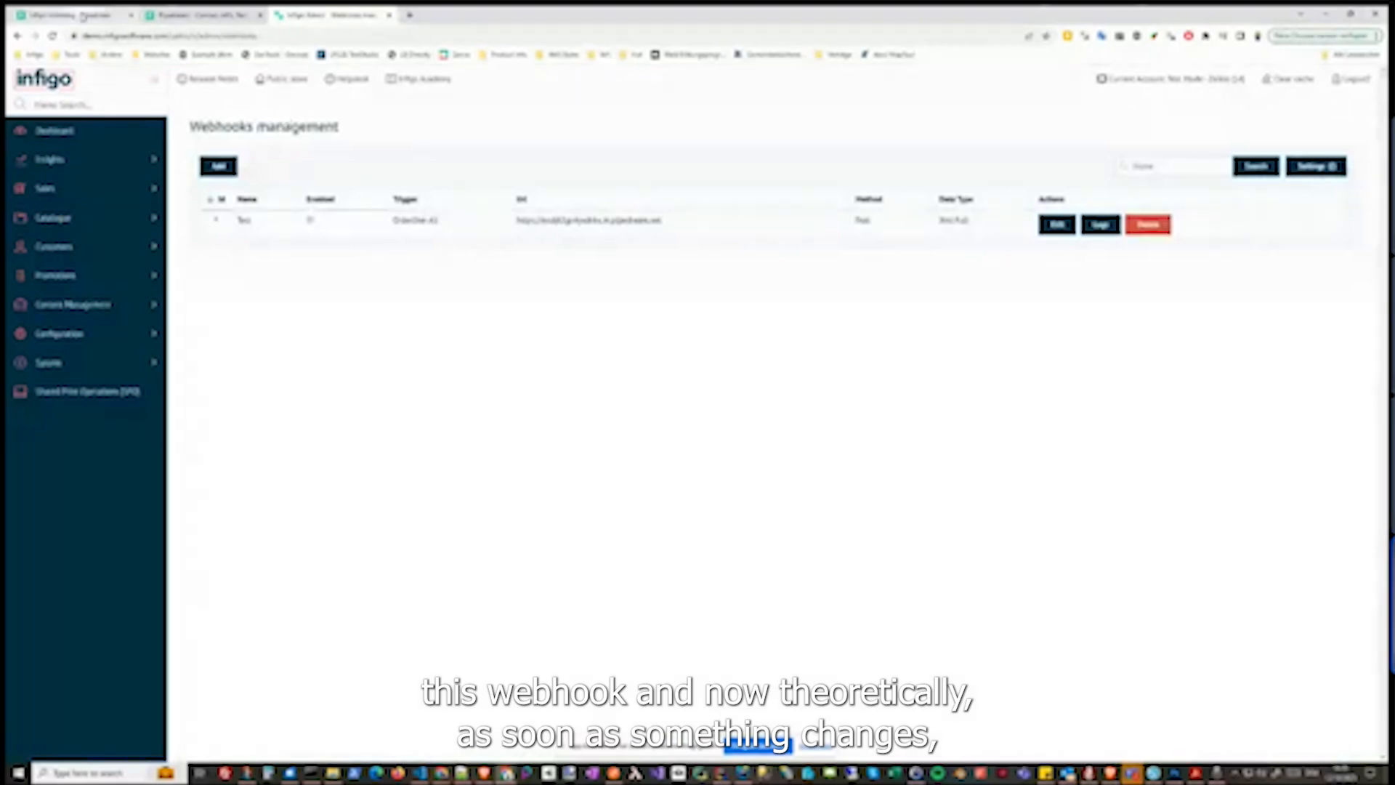
click(82, 15)
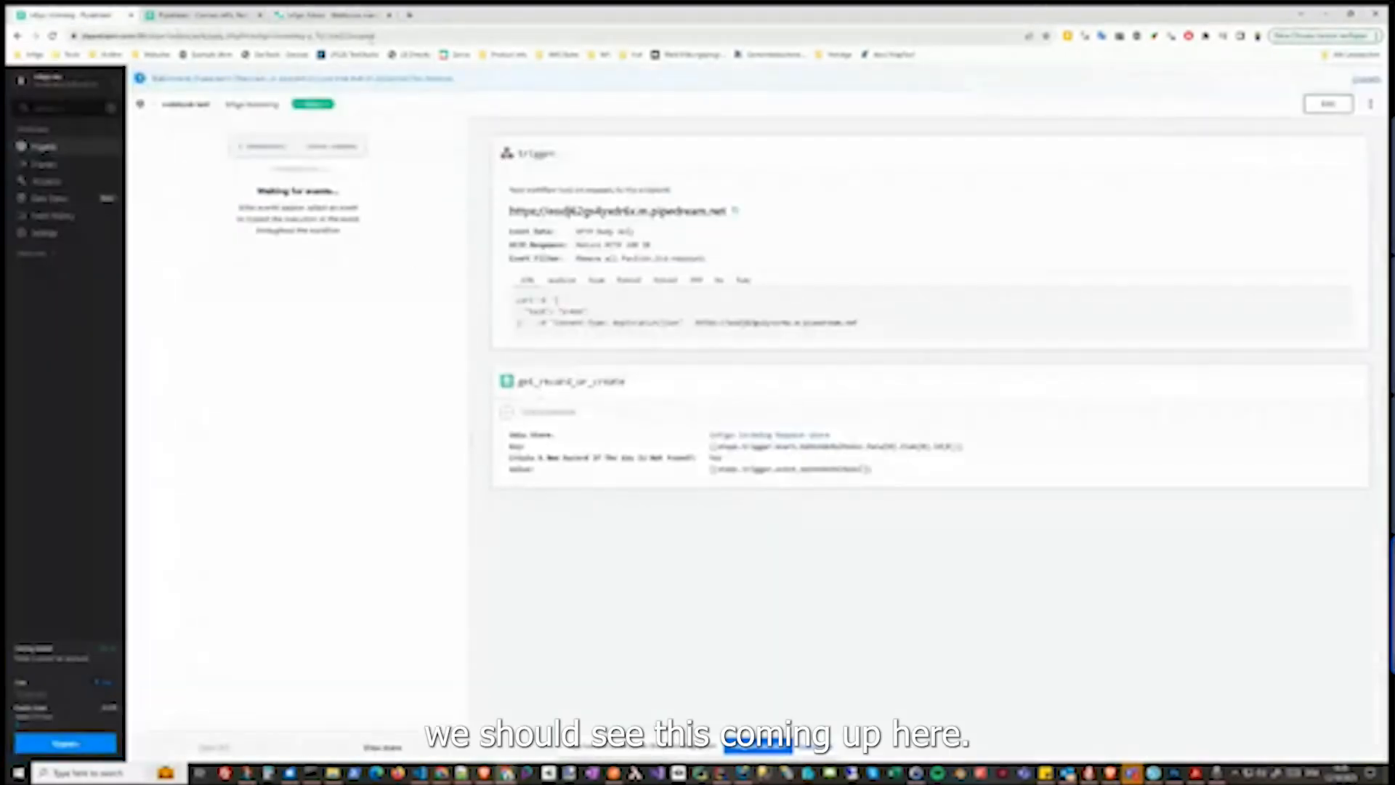
Open Shared Print Operations in a new browser tab and switch to it
click(347, 16)
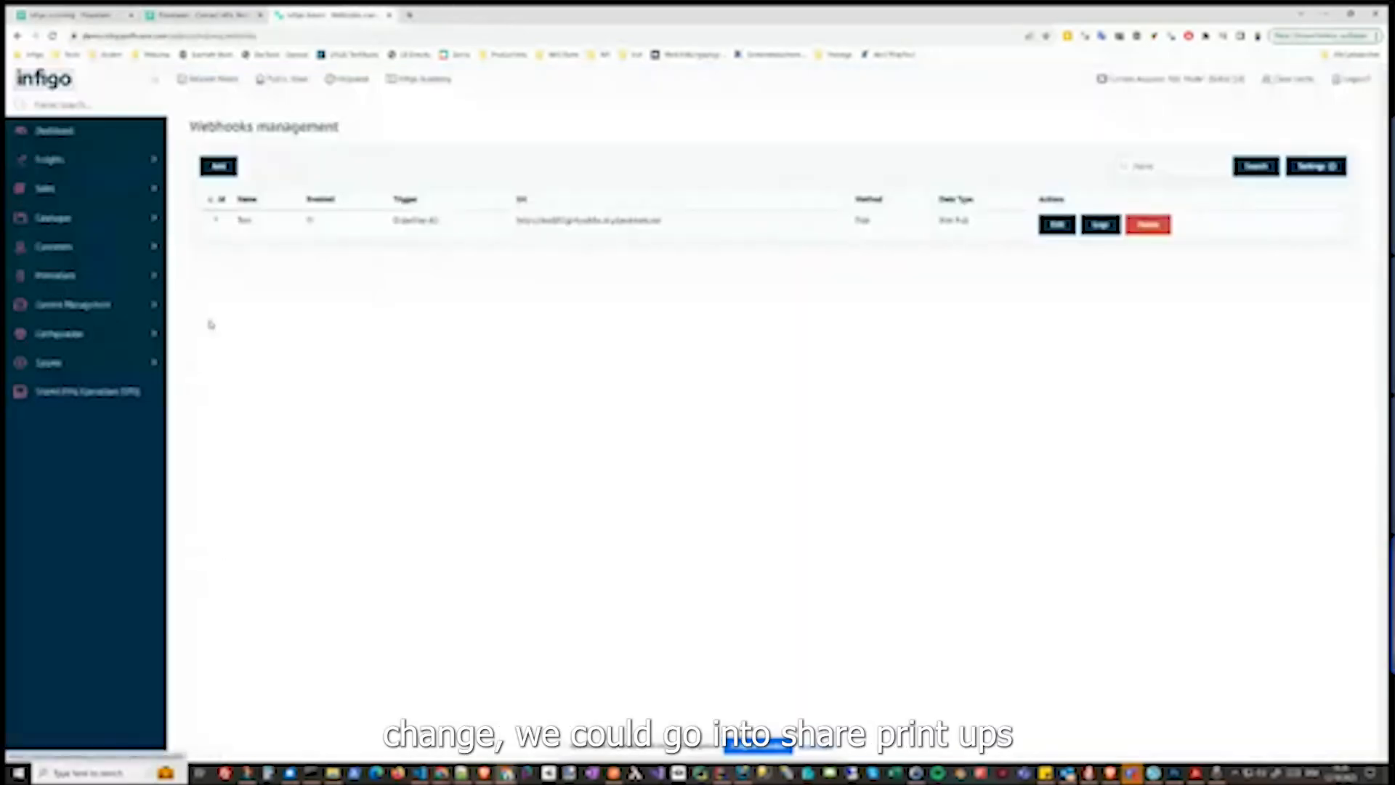
right_click(89, 394)
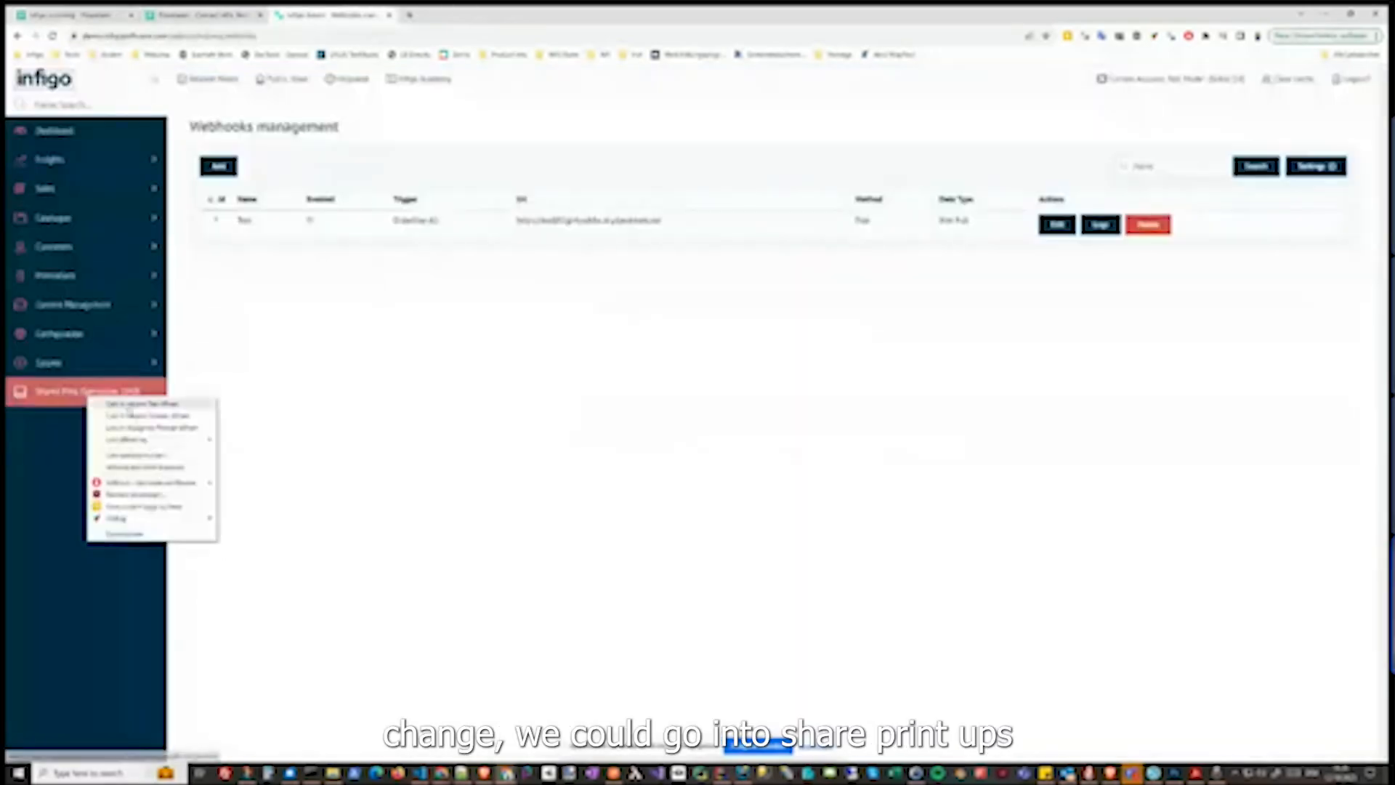
click(129, 407)
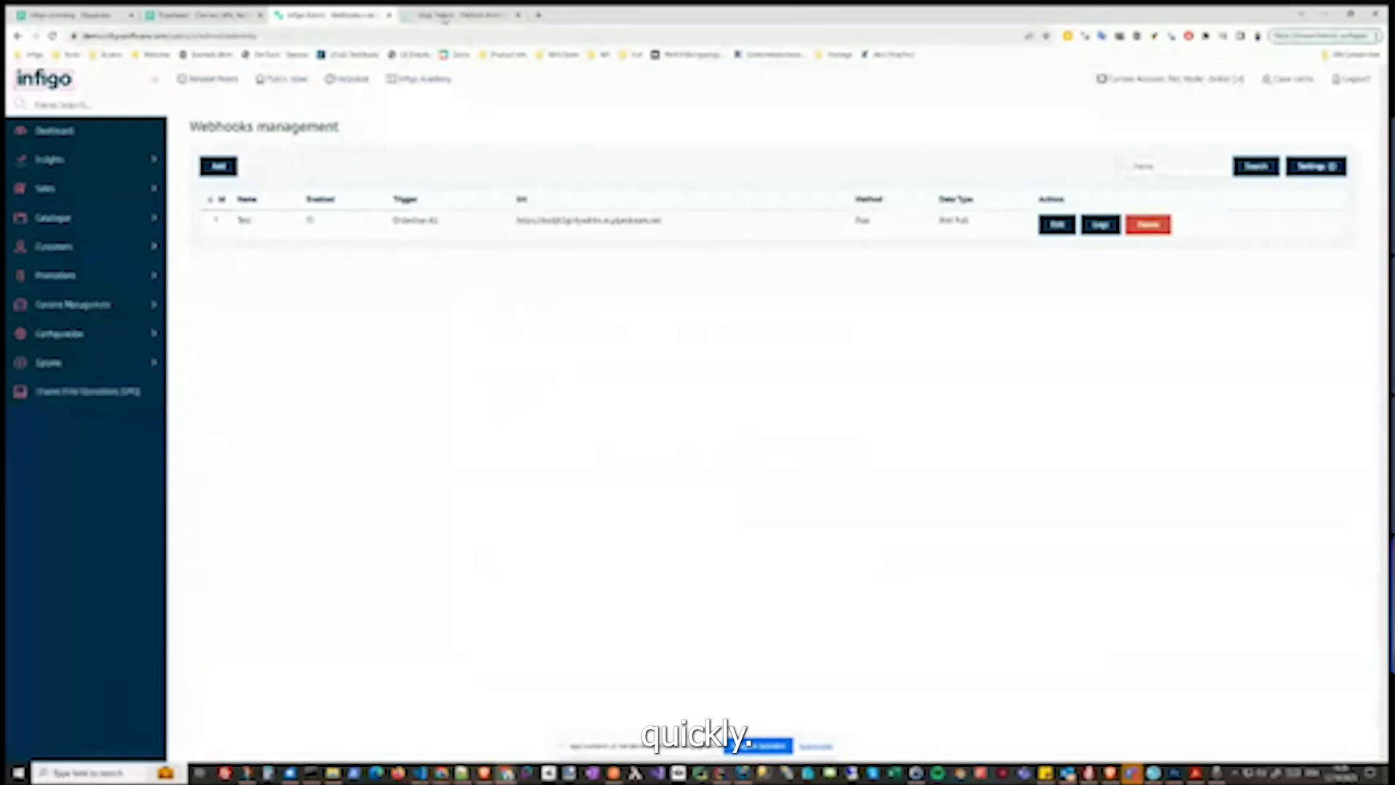
click(445, 20)
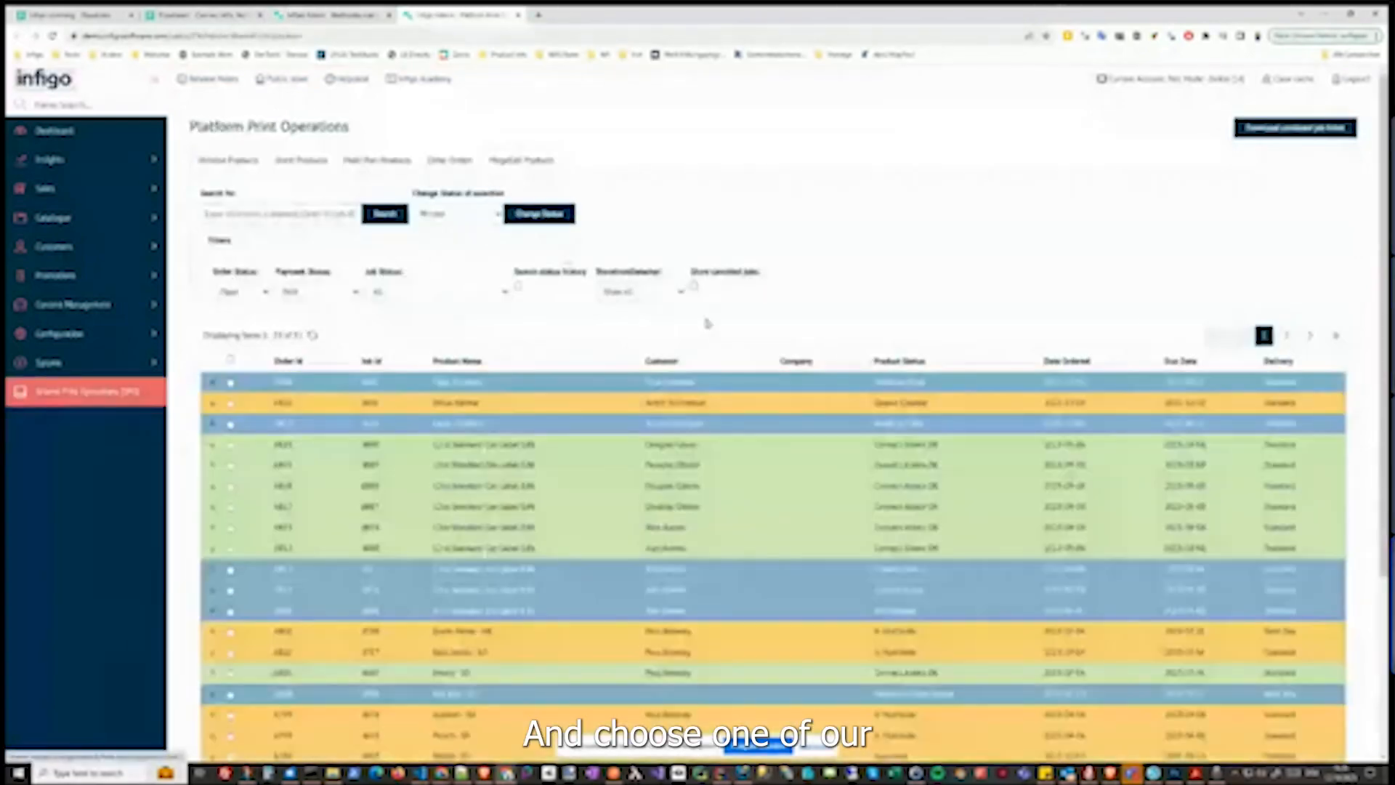
Expand the first job and change its status to Awaiting Proof
click(734, 385)
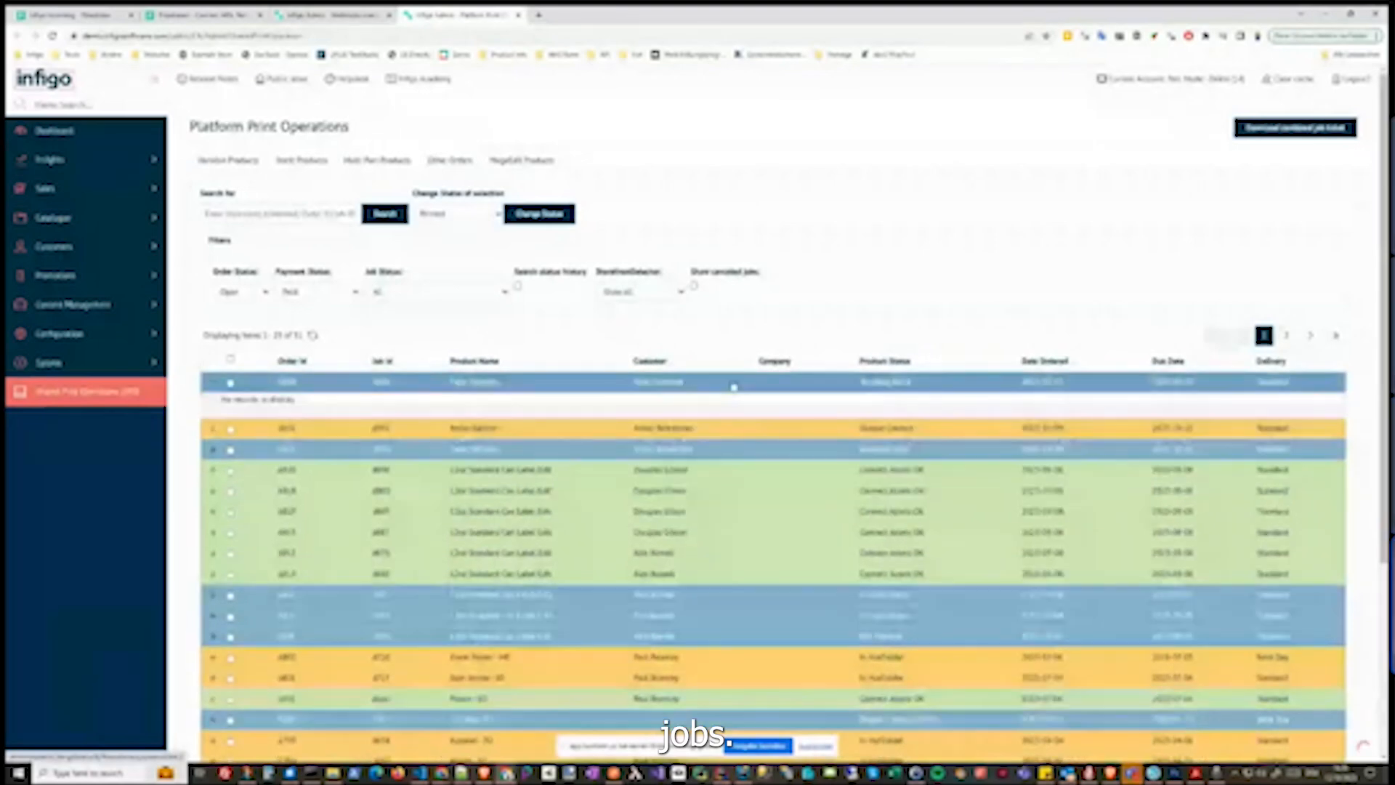
scroll(733, 387, down, 5)
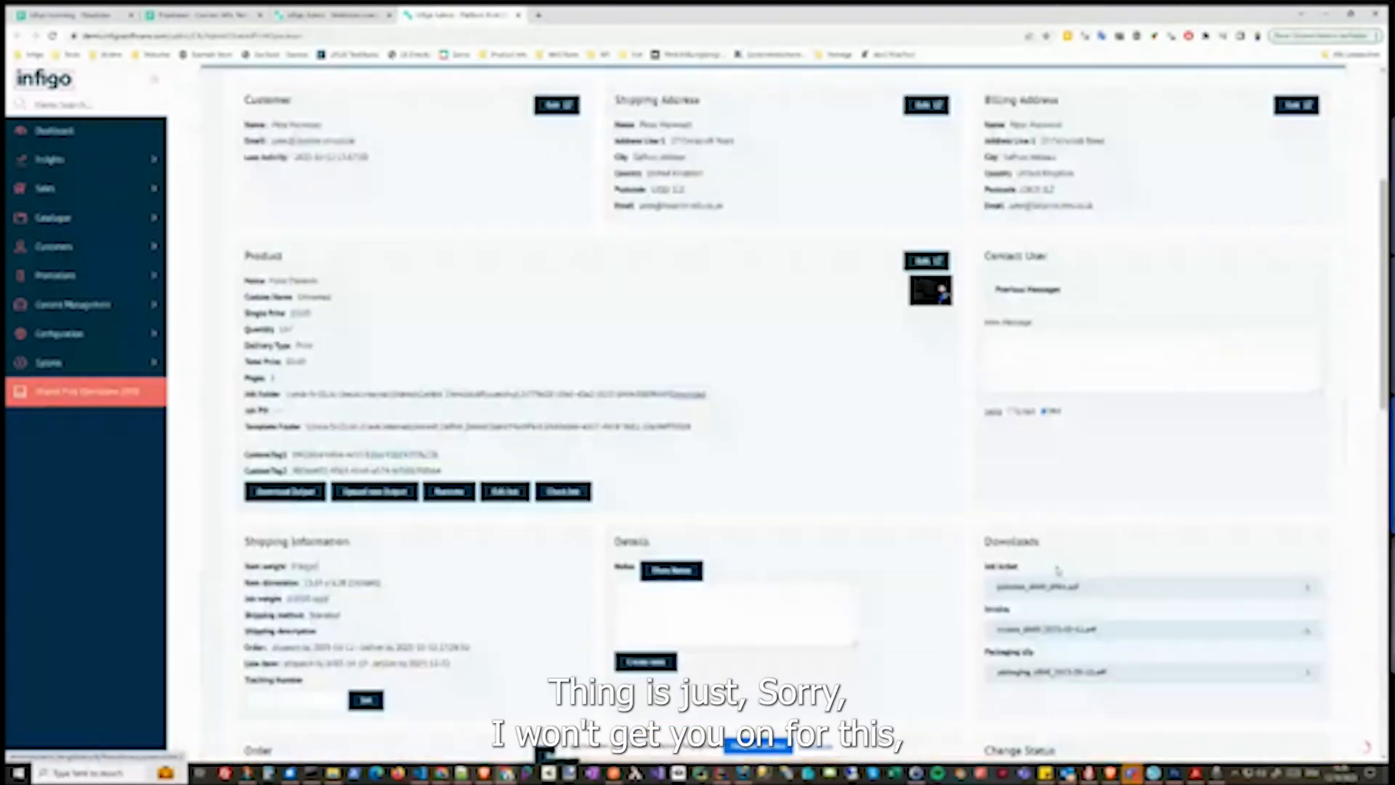
scroll(1057, 571, down, 4)
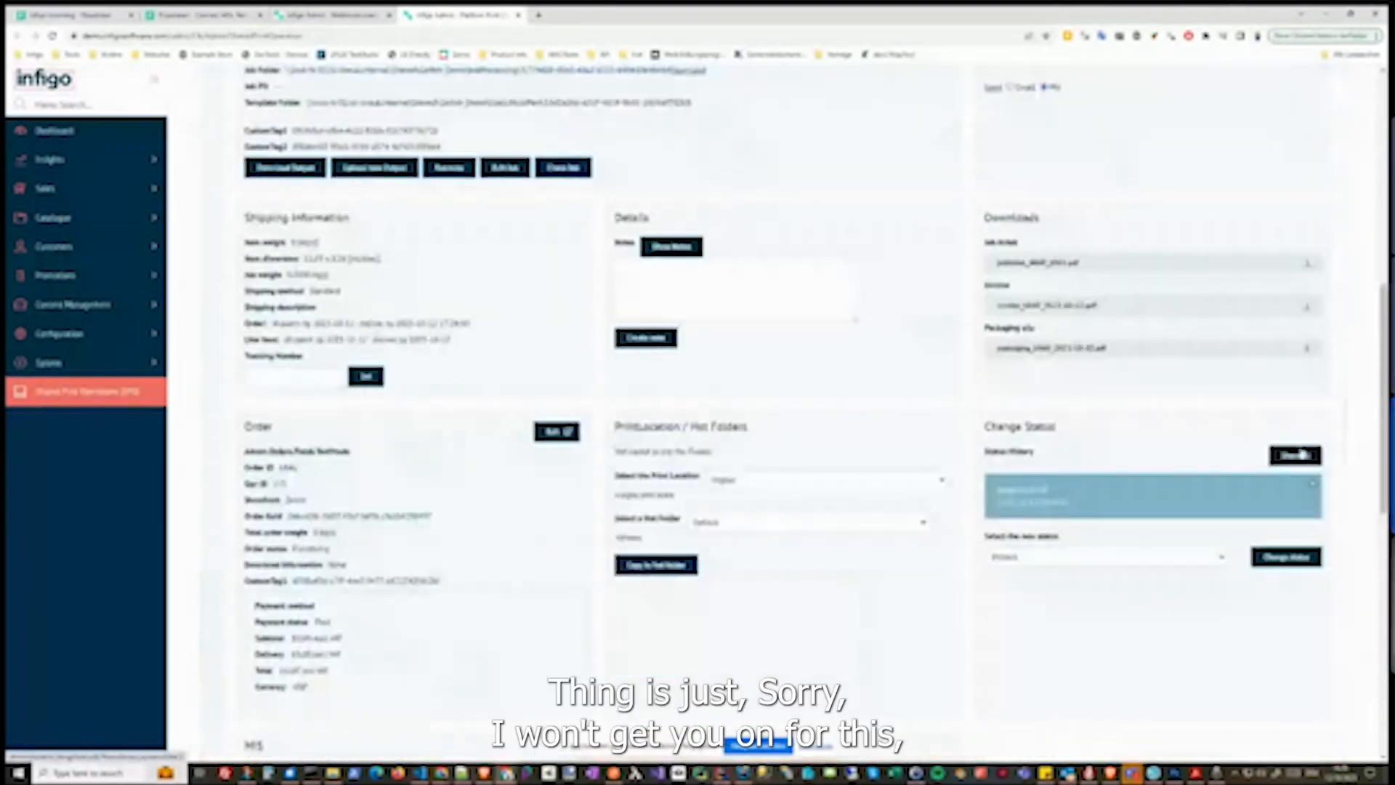
click(1170, 554)
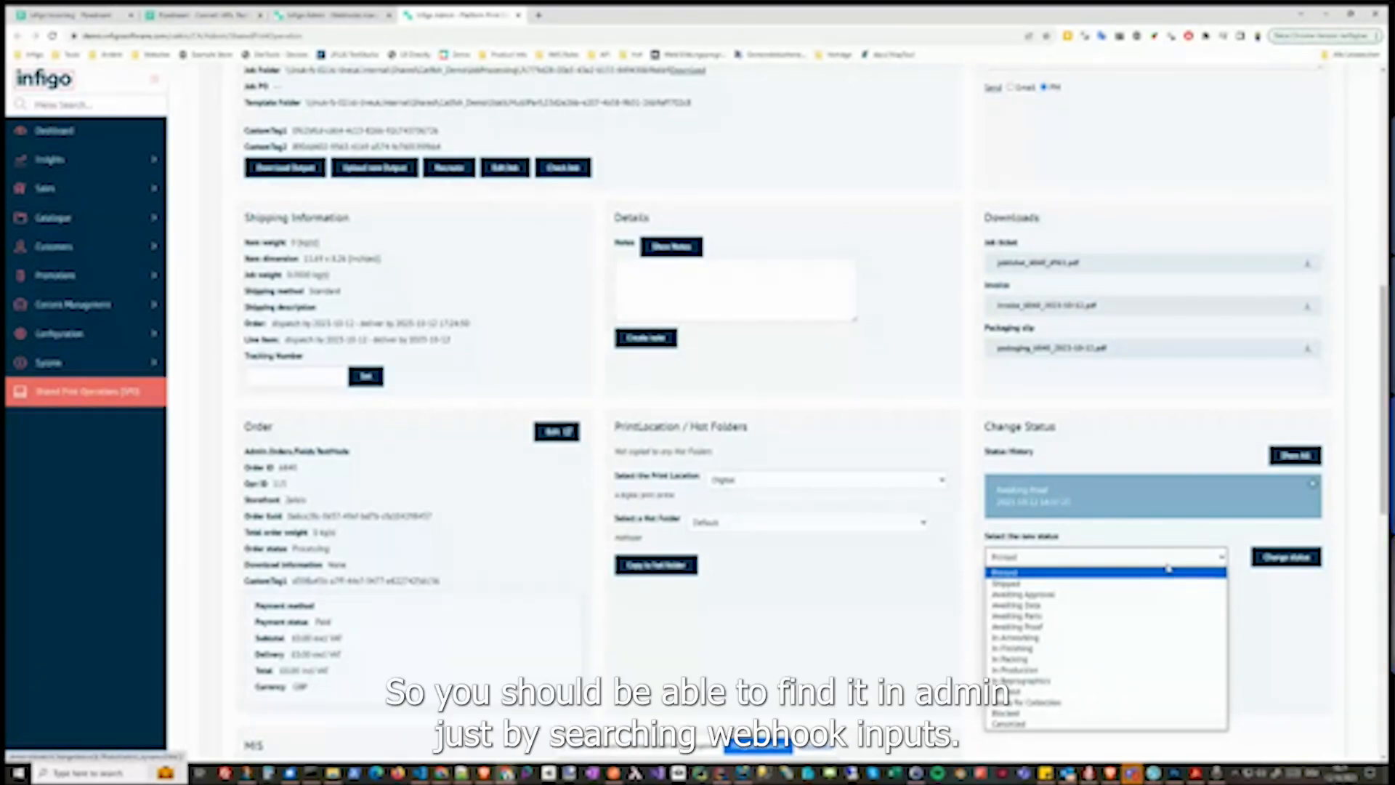
click(1105, 627)
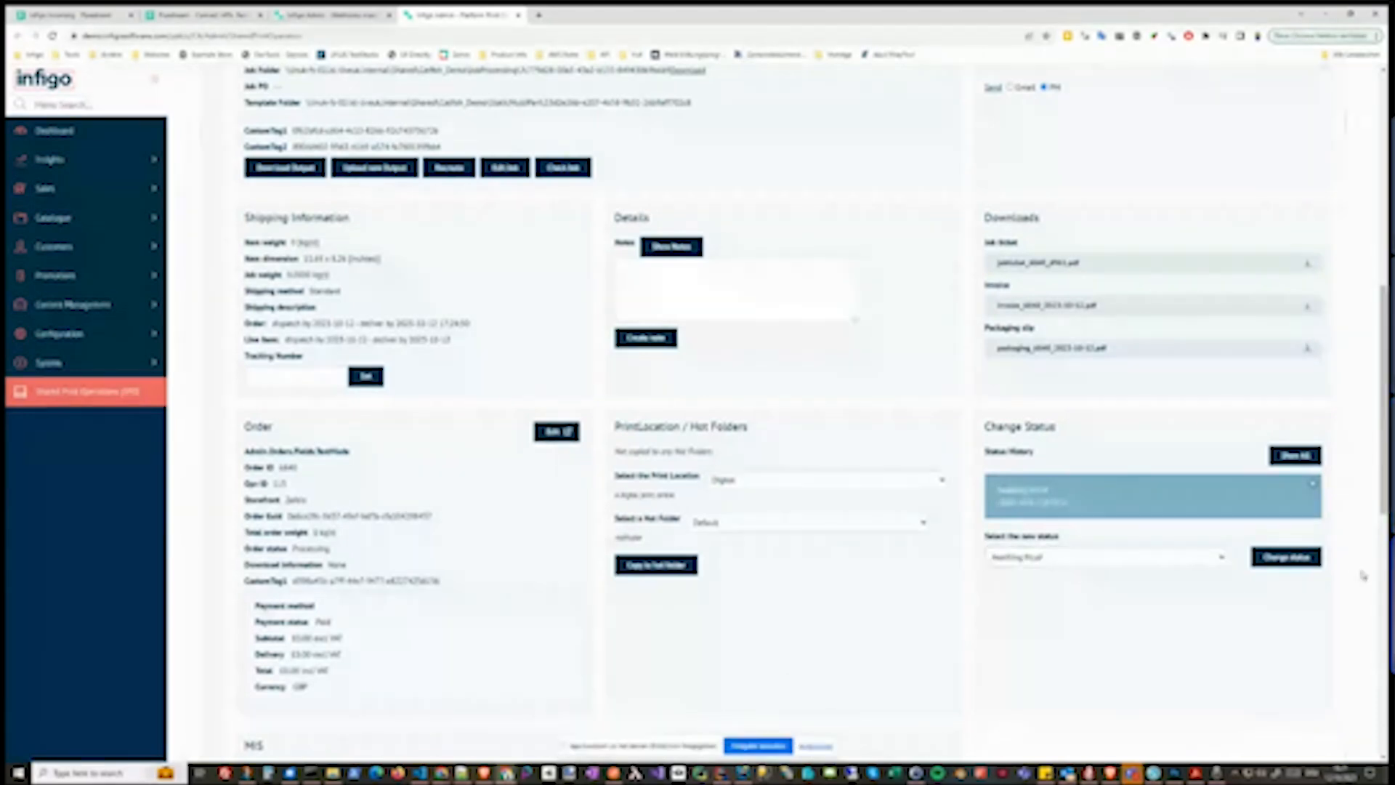
click(1280, 560)
scroll(984, 479, up, 5)
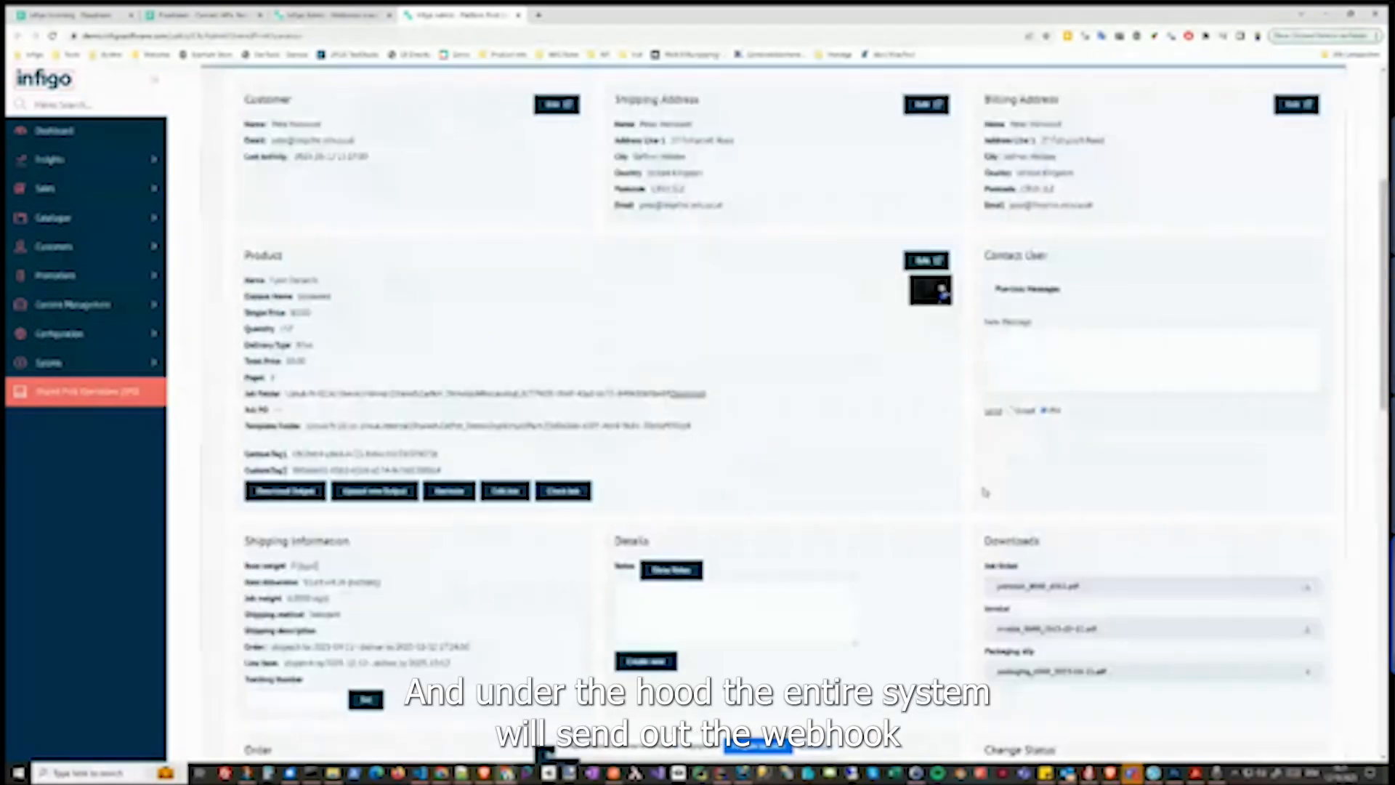
scroll(984, 492, up, 5)
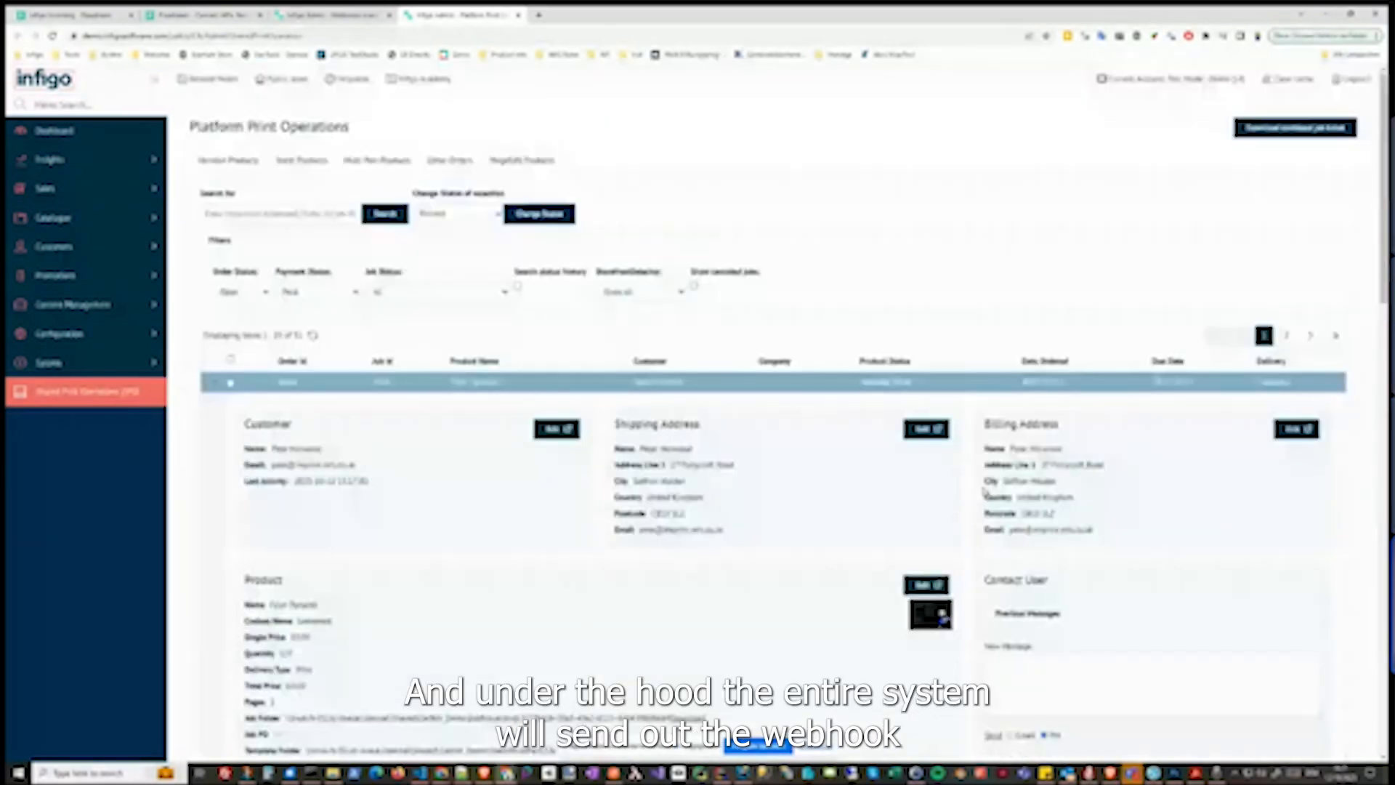
click(302, 160)
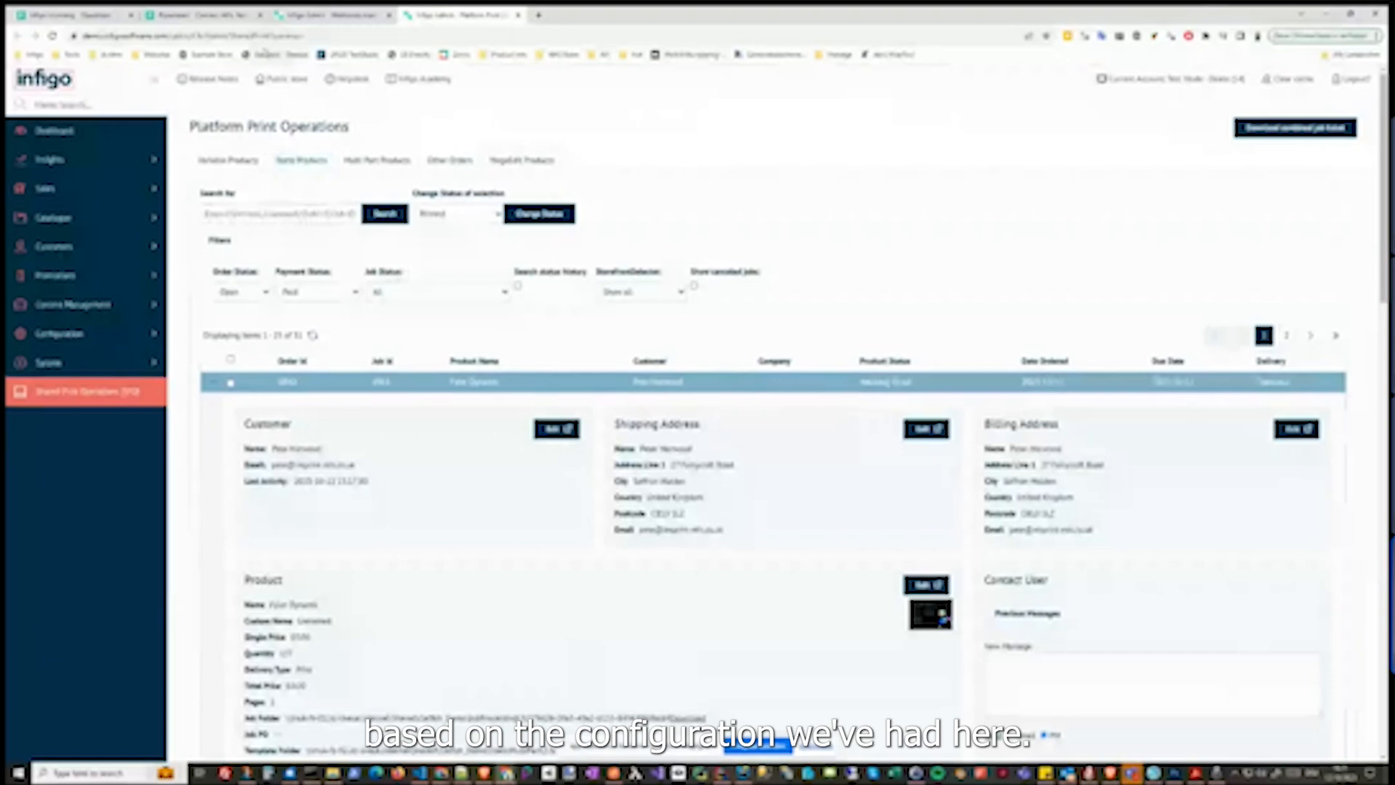
click(334, 21)
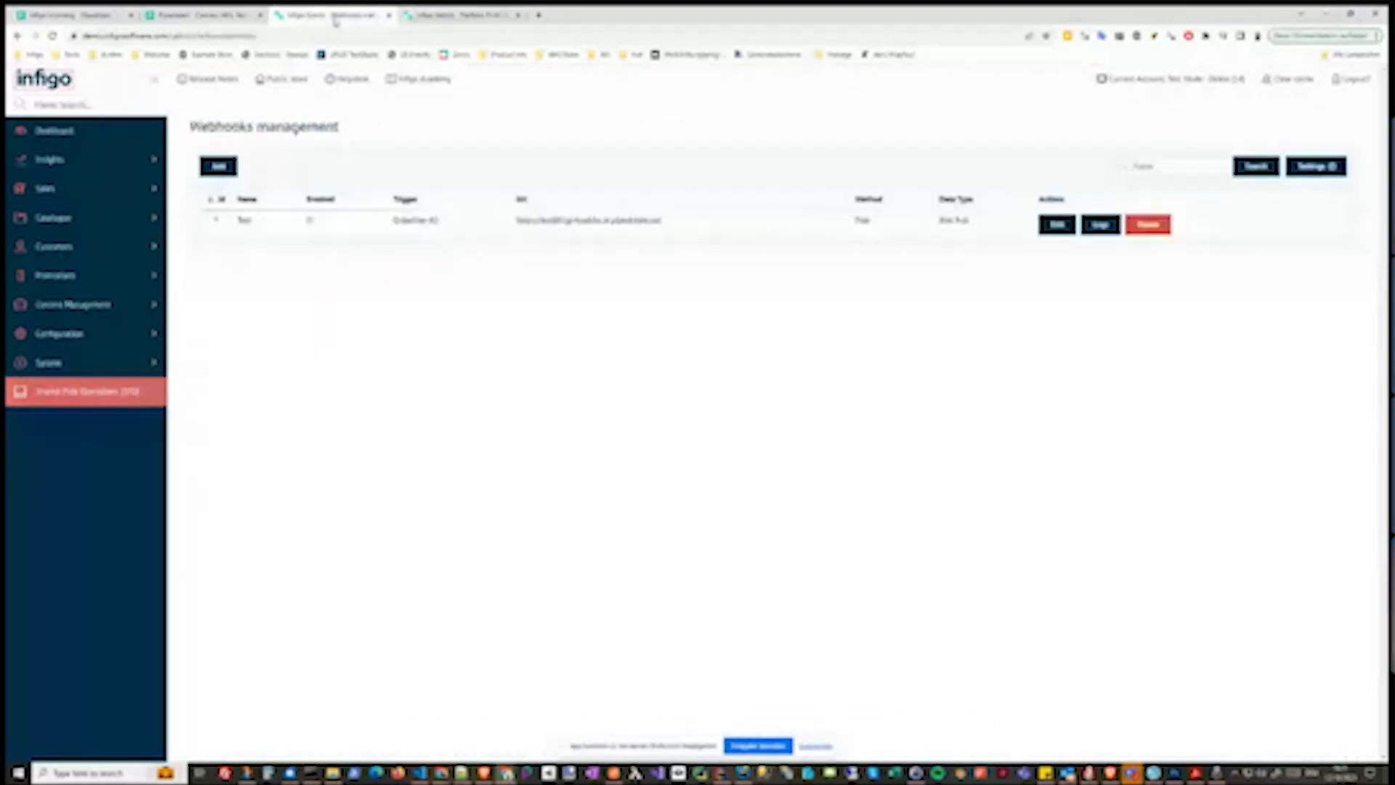
click(63, 15)
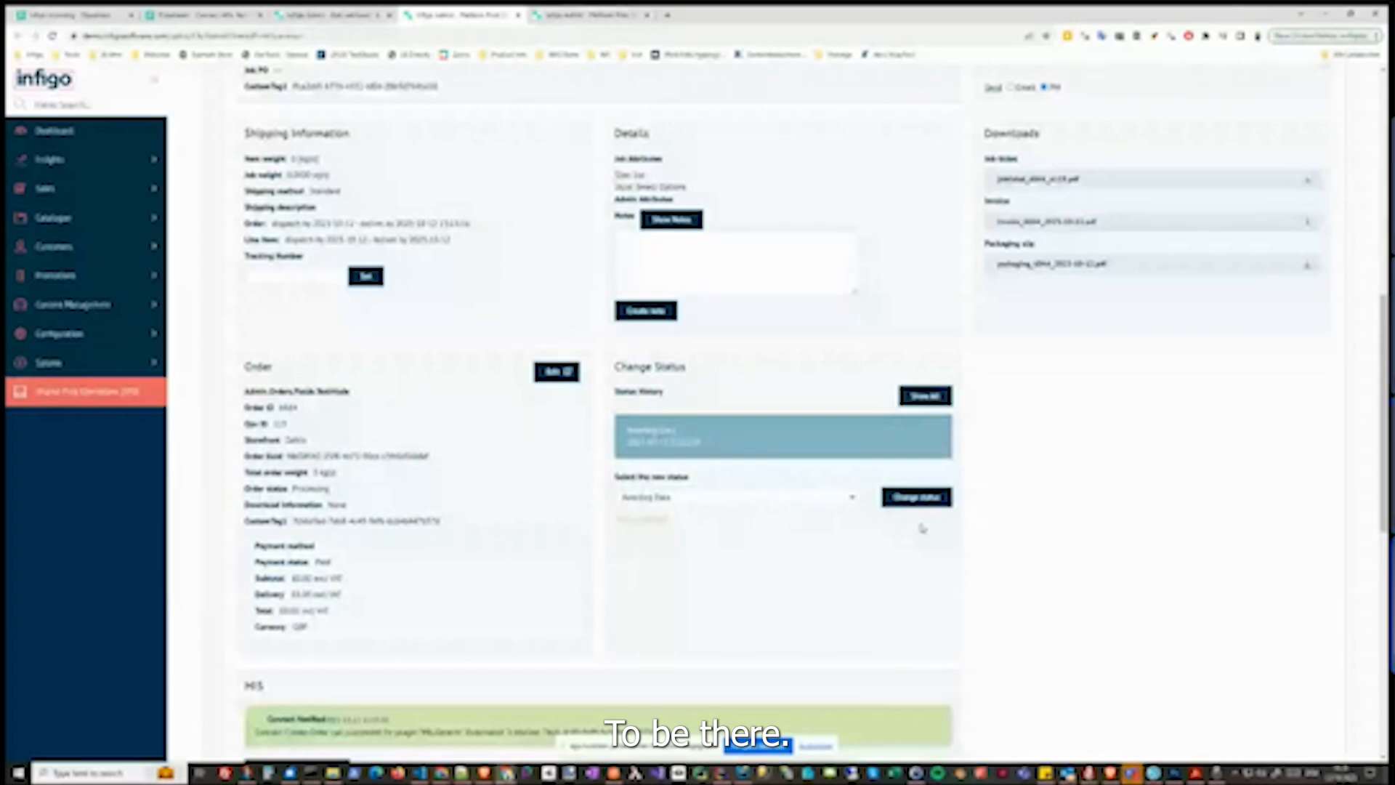
scroll(1044, 536, up, 5)
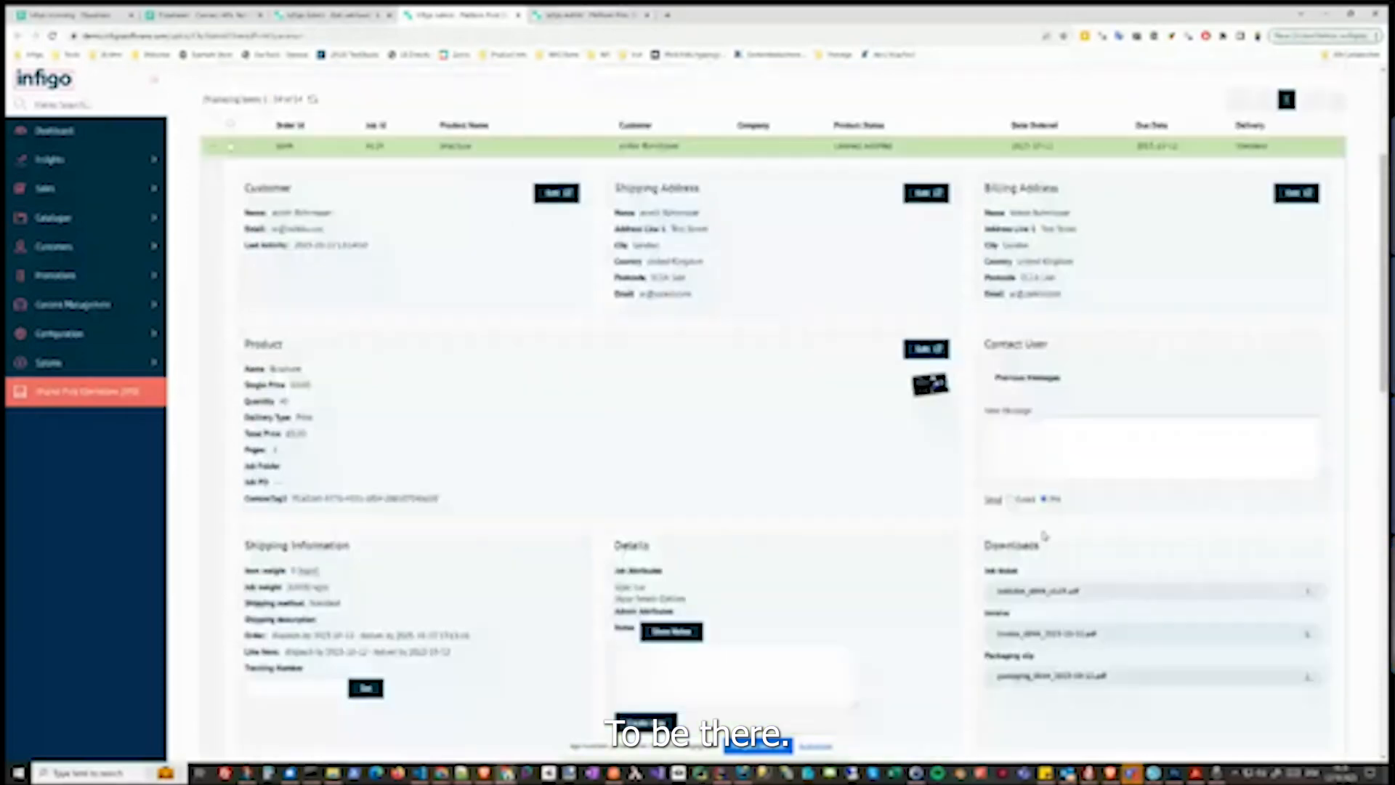
scroll(1044, 536, up, 3)
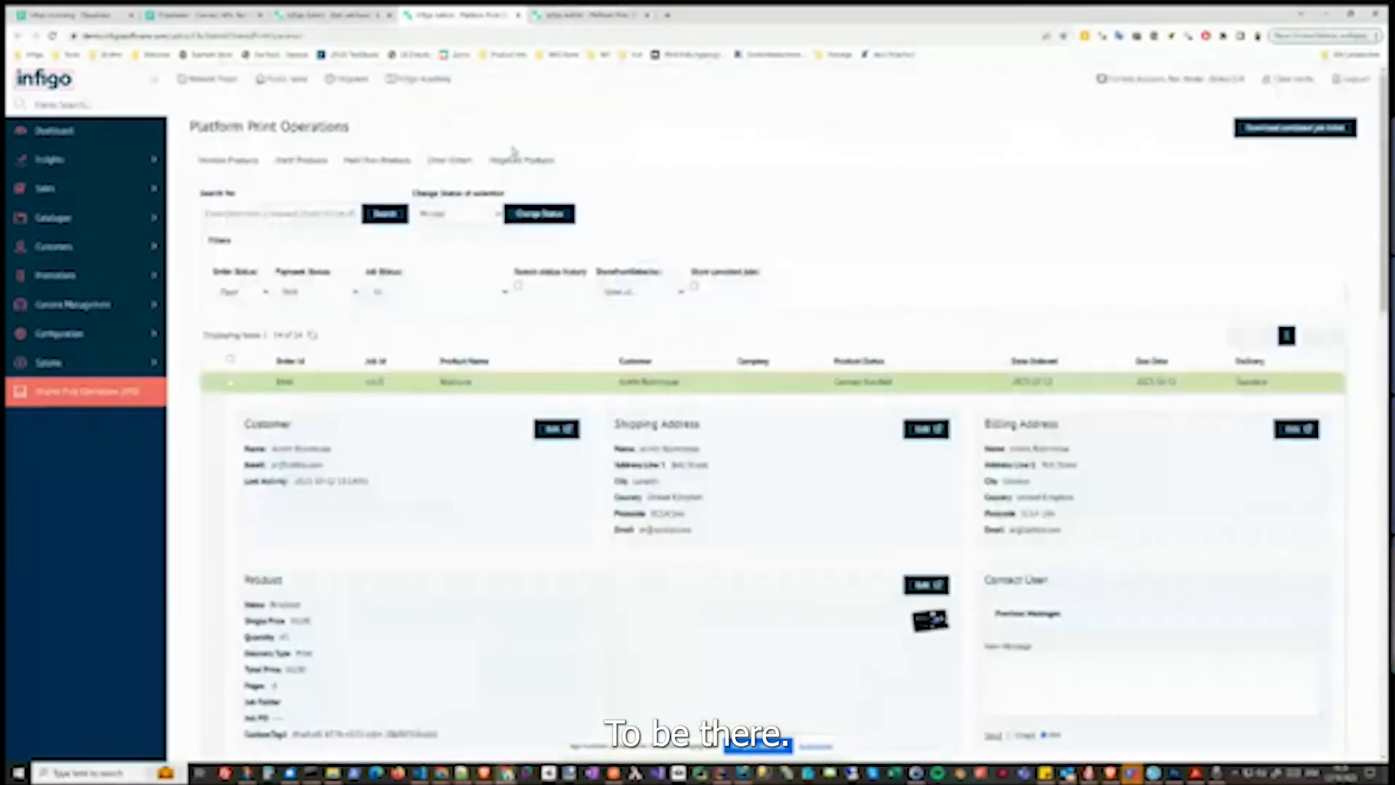
Open the webhook's logs from its edit page
click(335, 18)
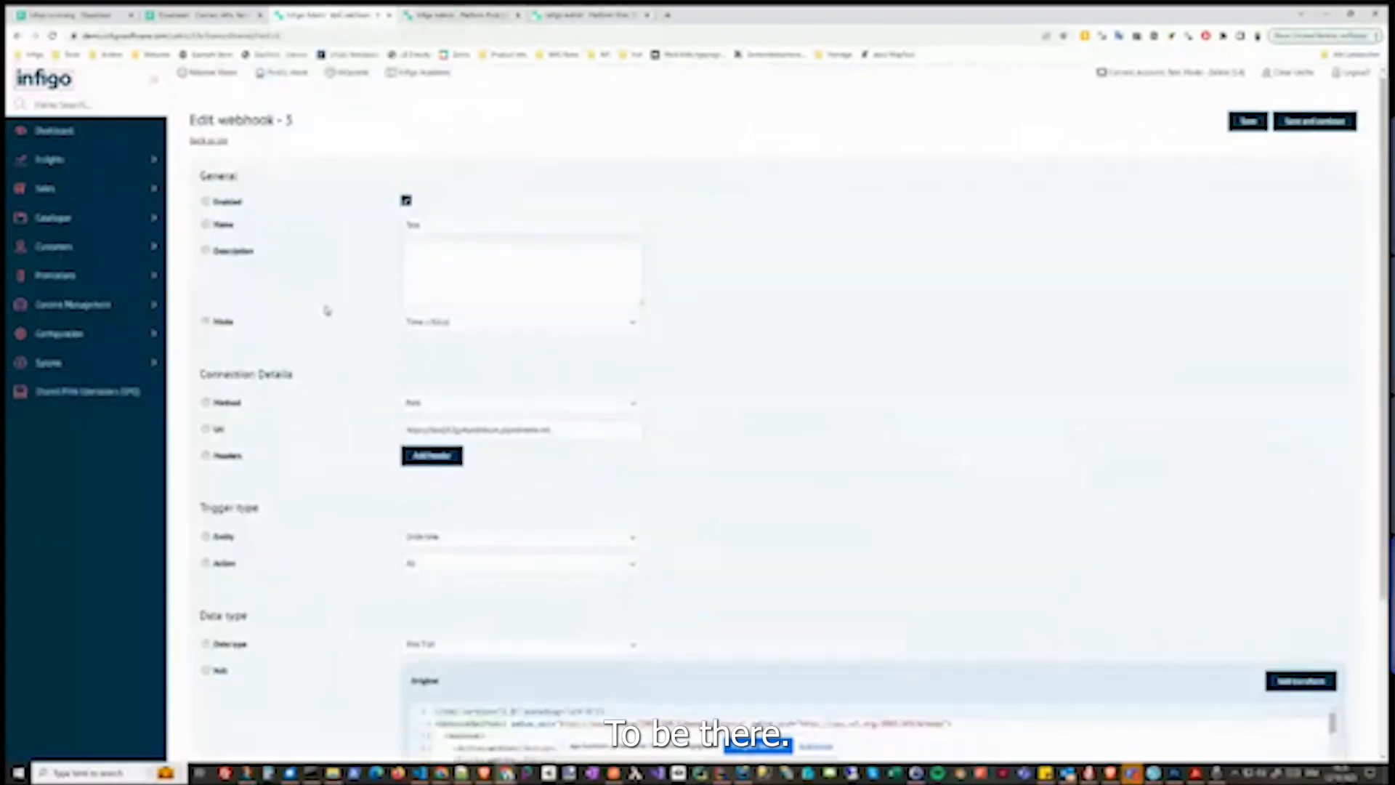
scroll(326, 311, down, 2)
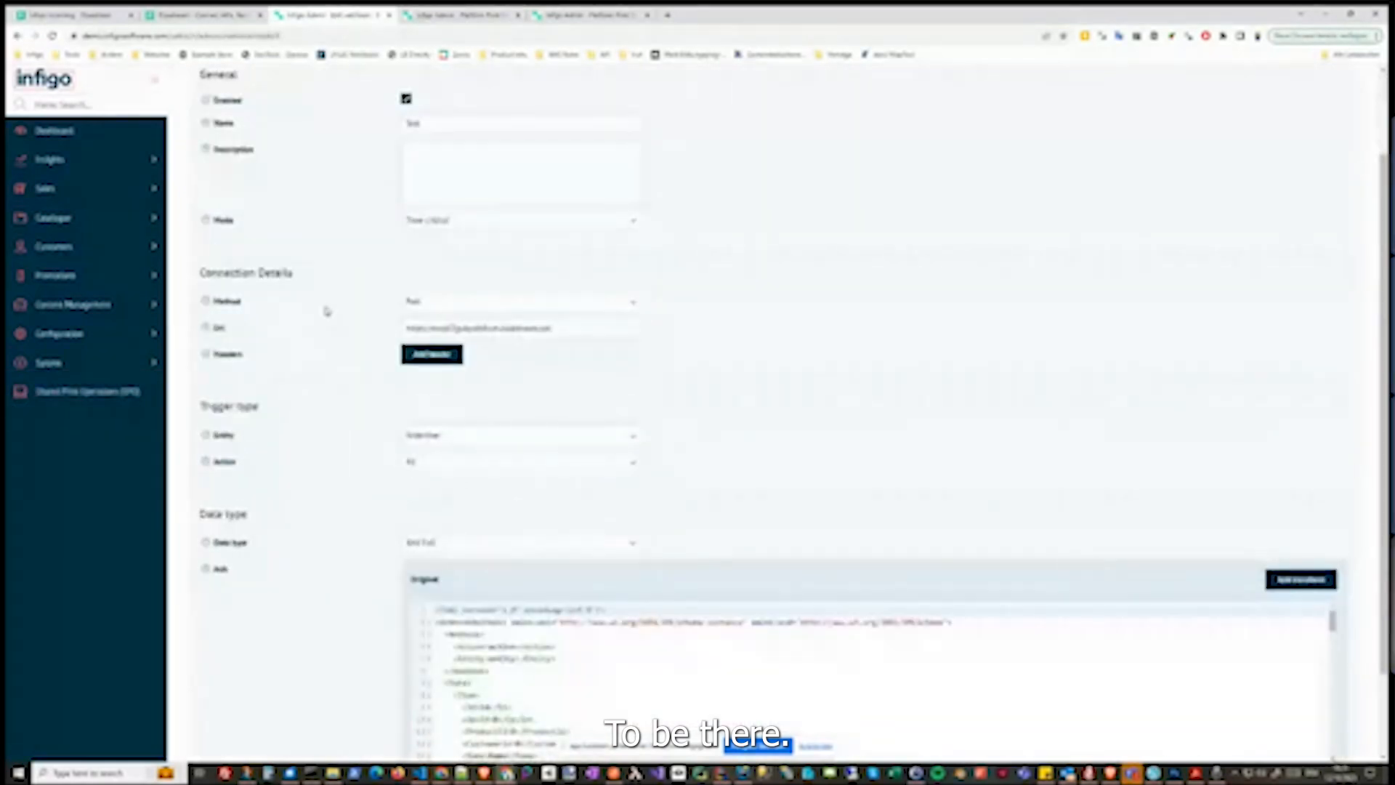
scroll(327, 311, up, 2)
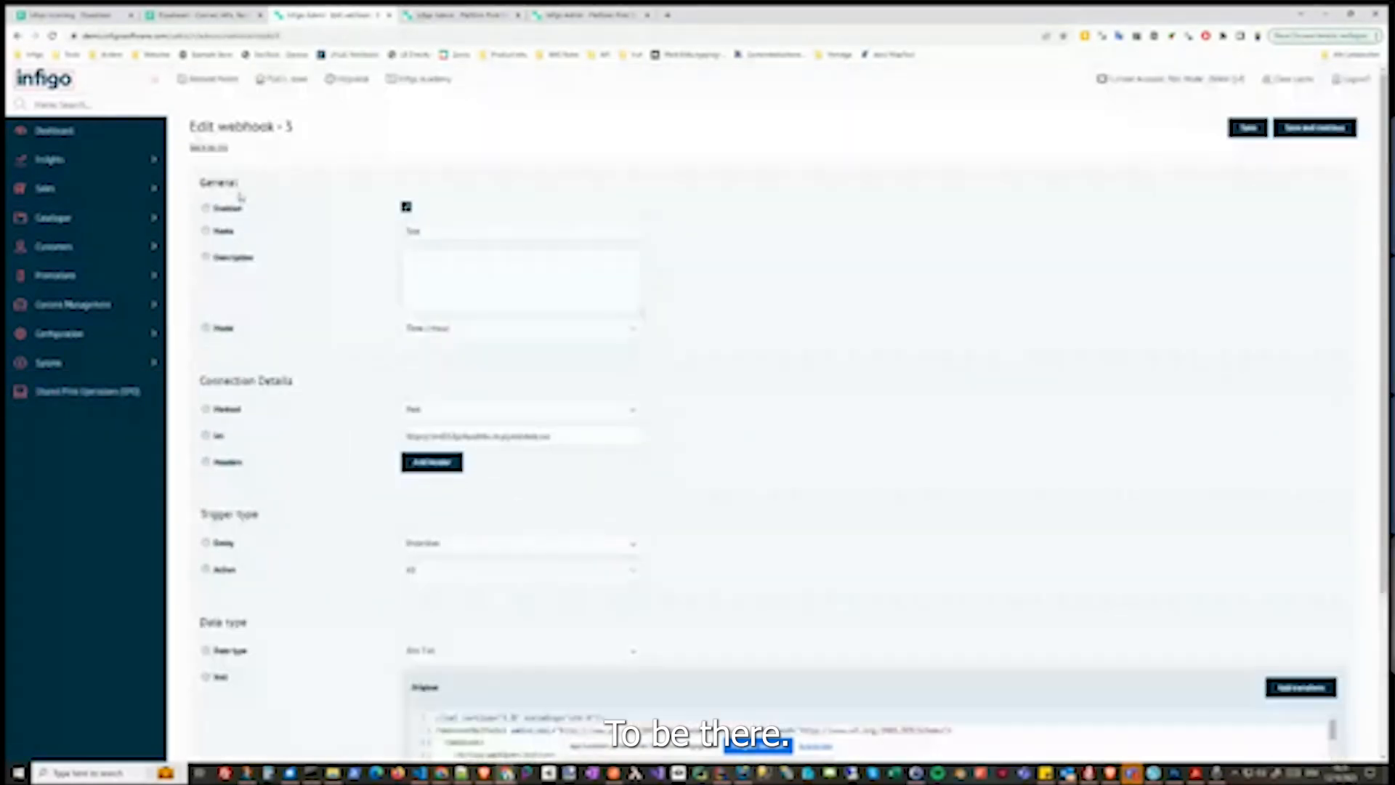
click(211, 150)
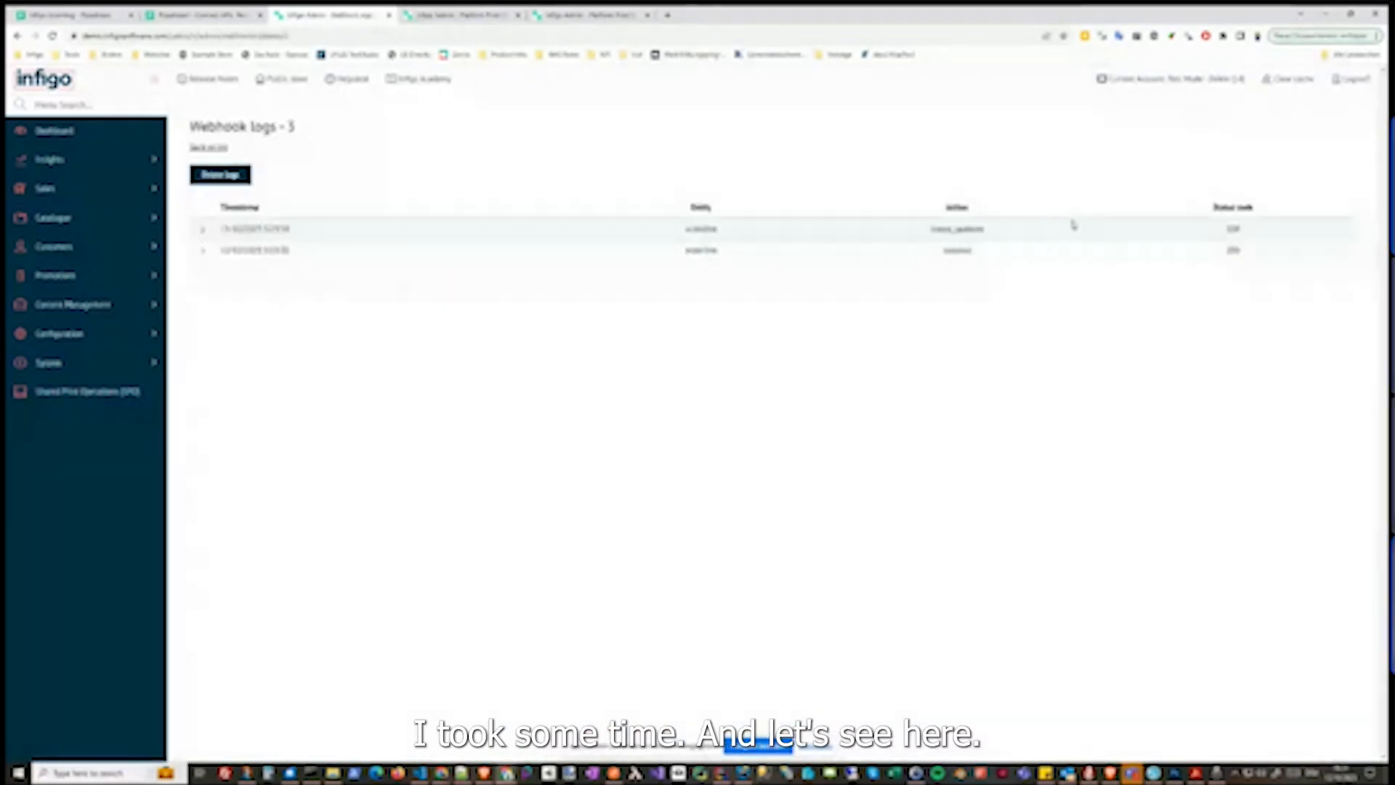
Expand the latest log entry and examine its original request, transformed request, response body and response headers
click(194, 230)
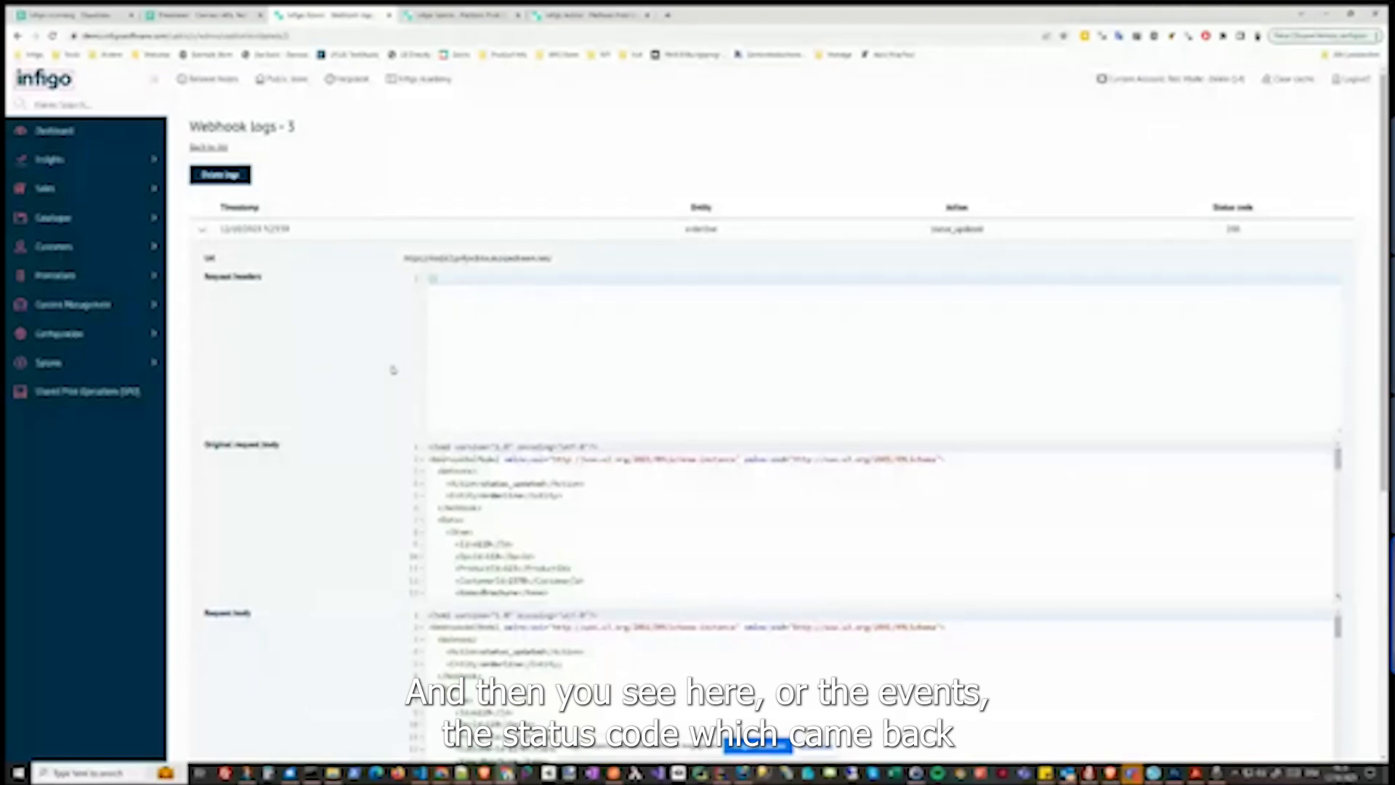
scroll(240, 280, down, 1)
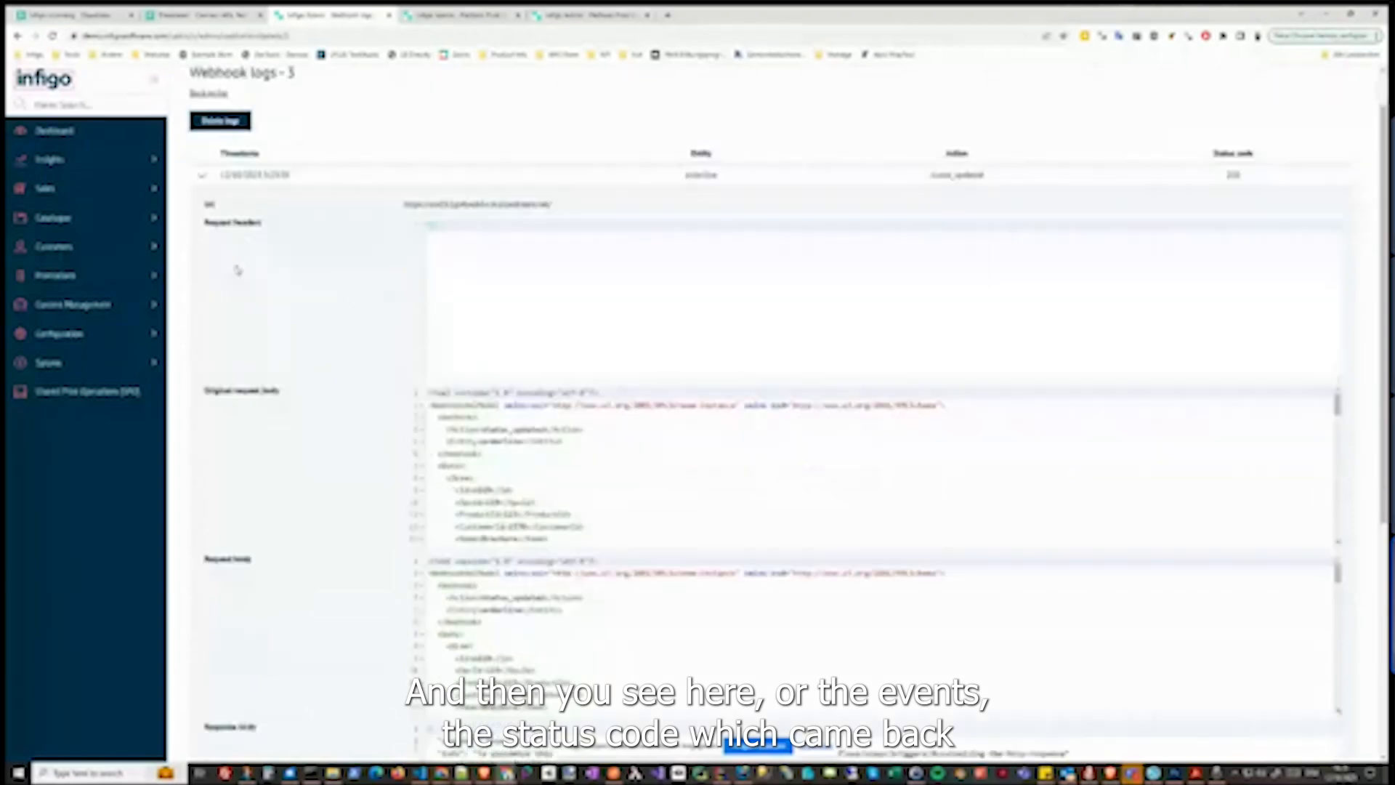
click(207, 175)
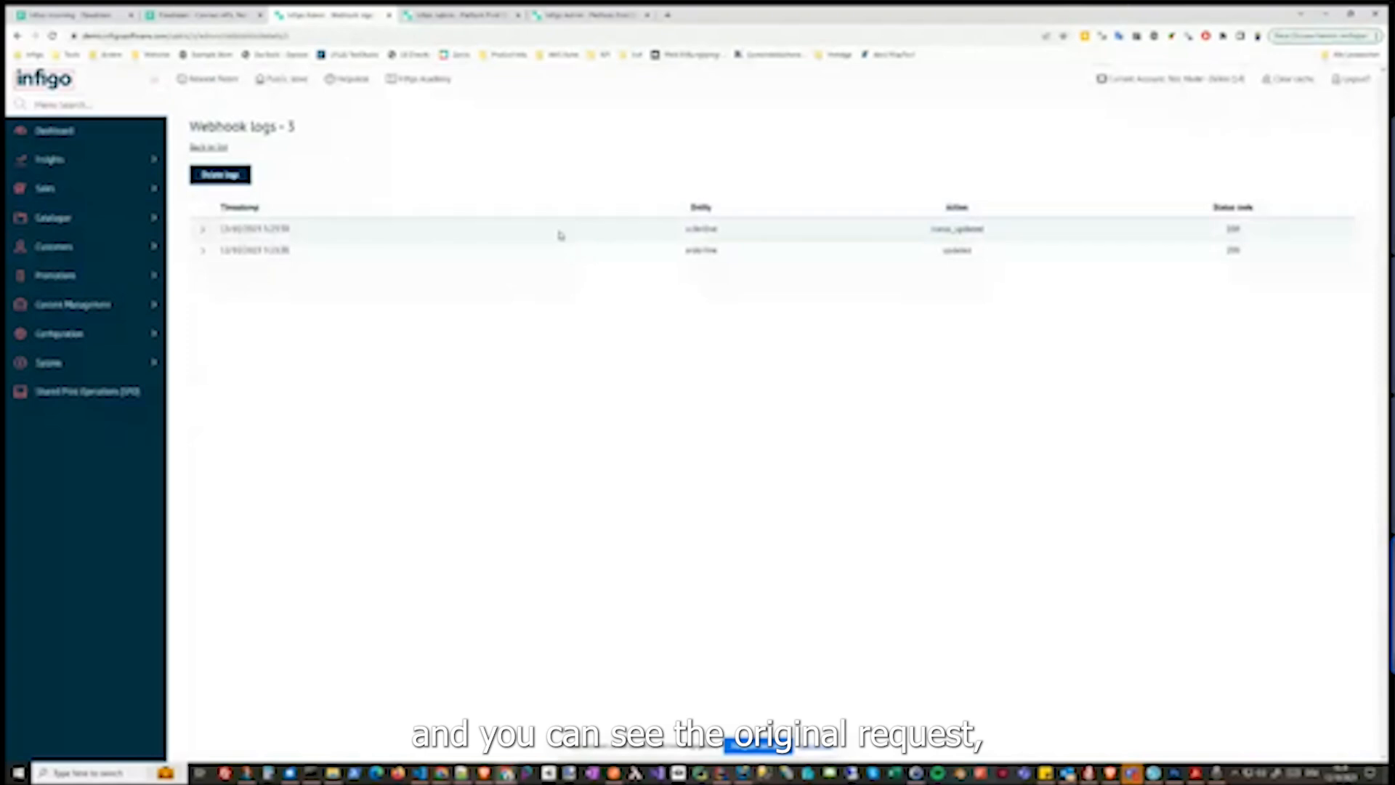
click(197, 235)
scroll(197, 237, down, 2)
scroll(469, 427, down, 3)
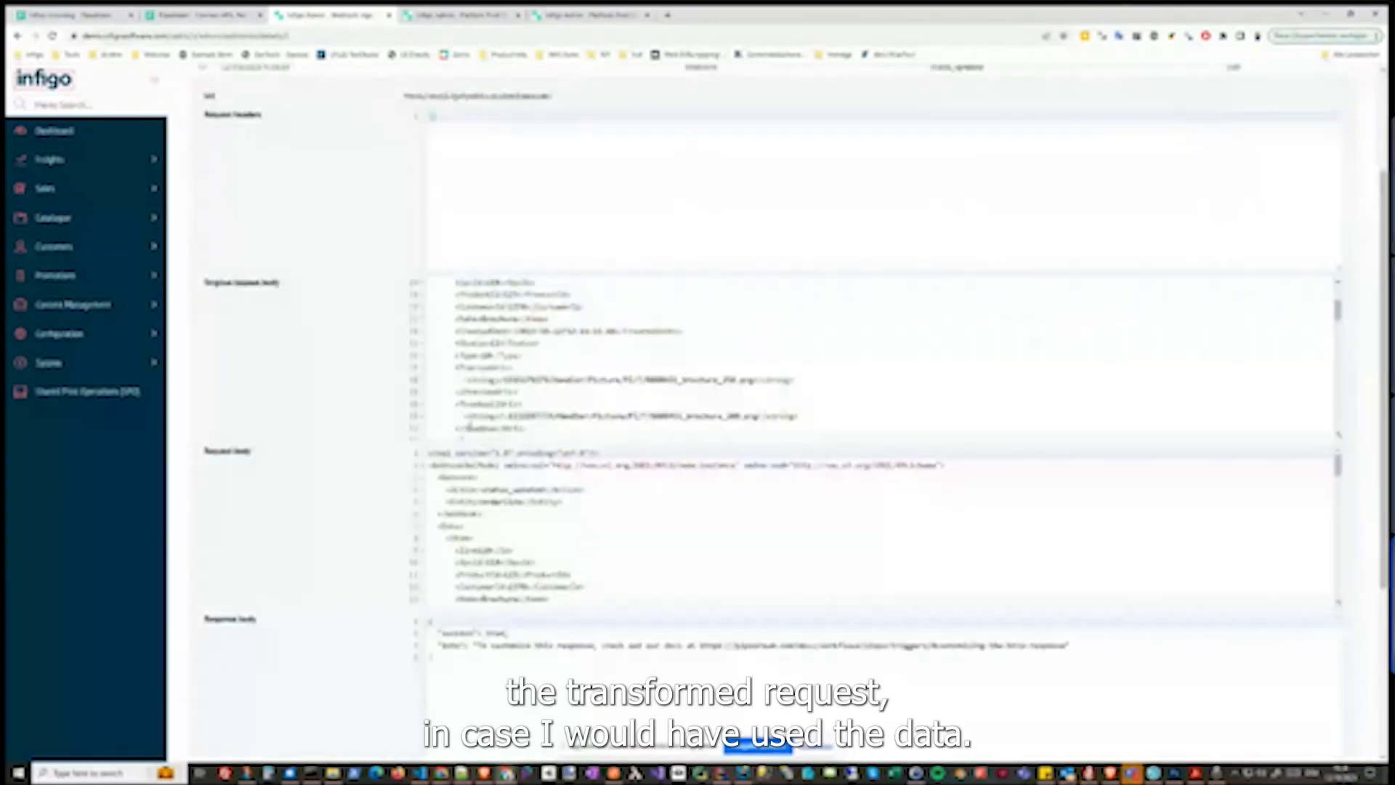
scroll(469, 427, down, 2)
scroll(349, 477, down, 1)
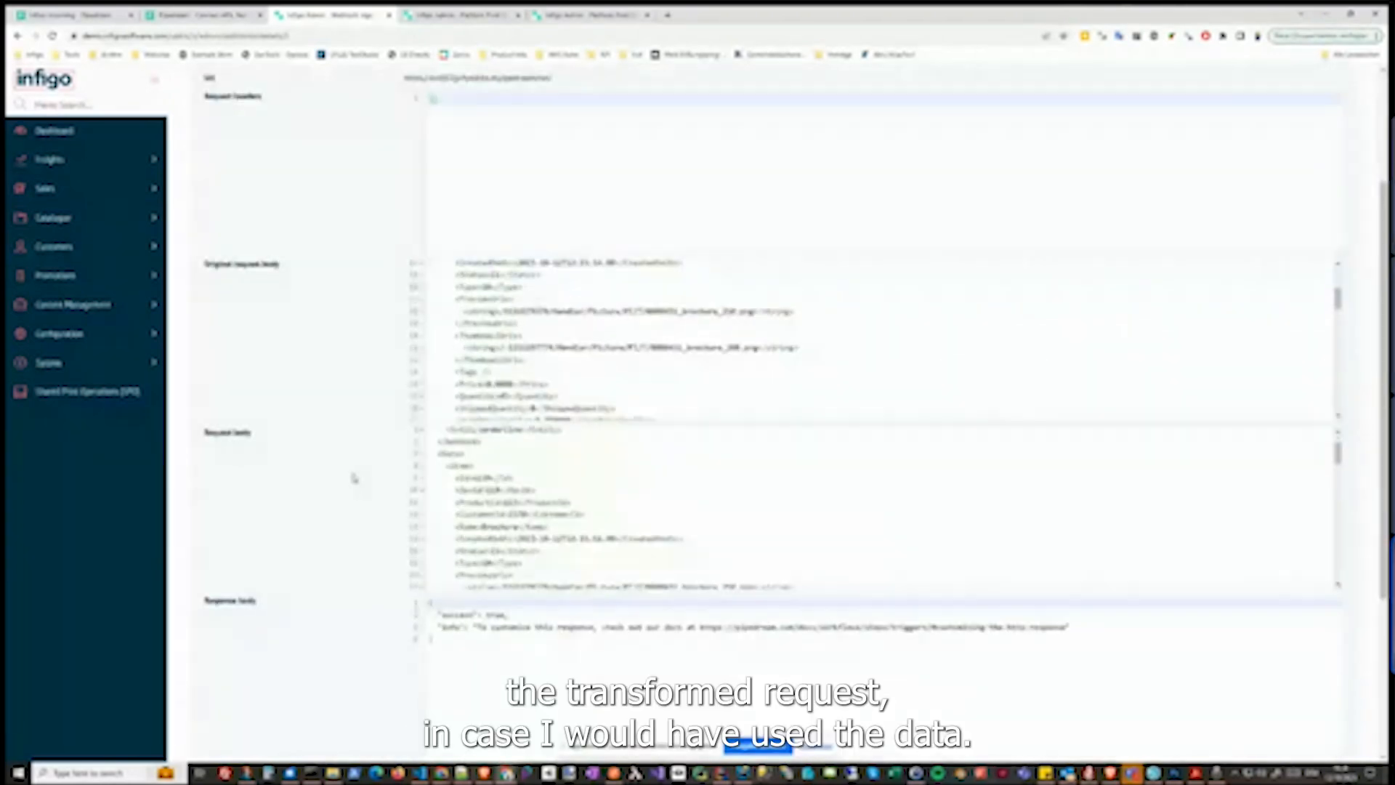
scroll(353, 478, down, 2)
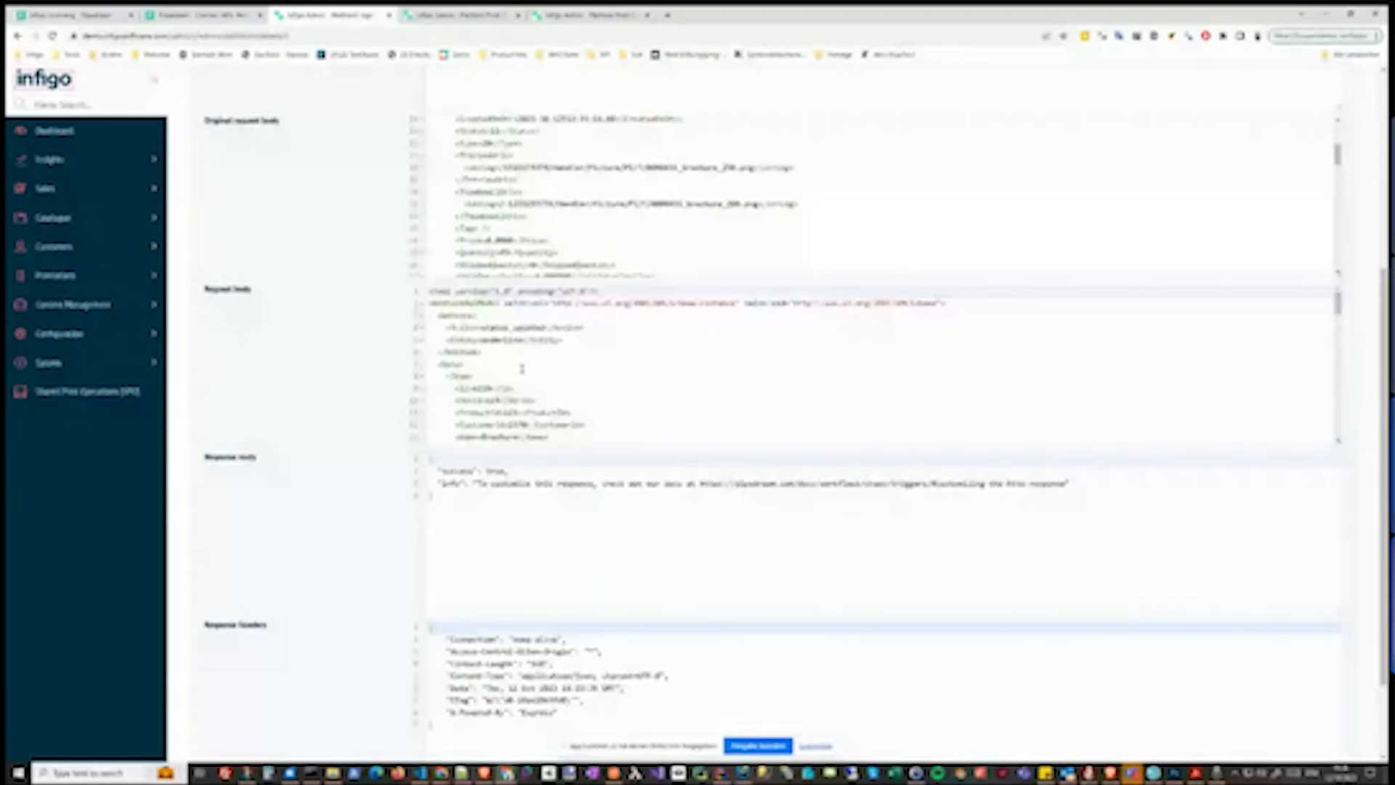
scroll(522, 369, down, 3)
scroll(298, 436, down, 2)
drag(432, 347, 489, 399)
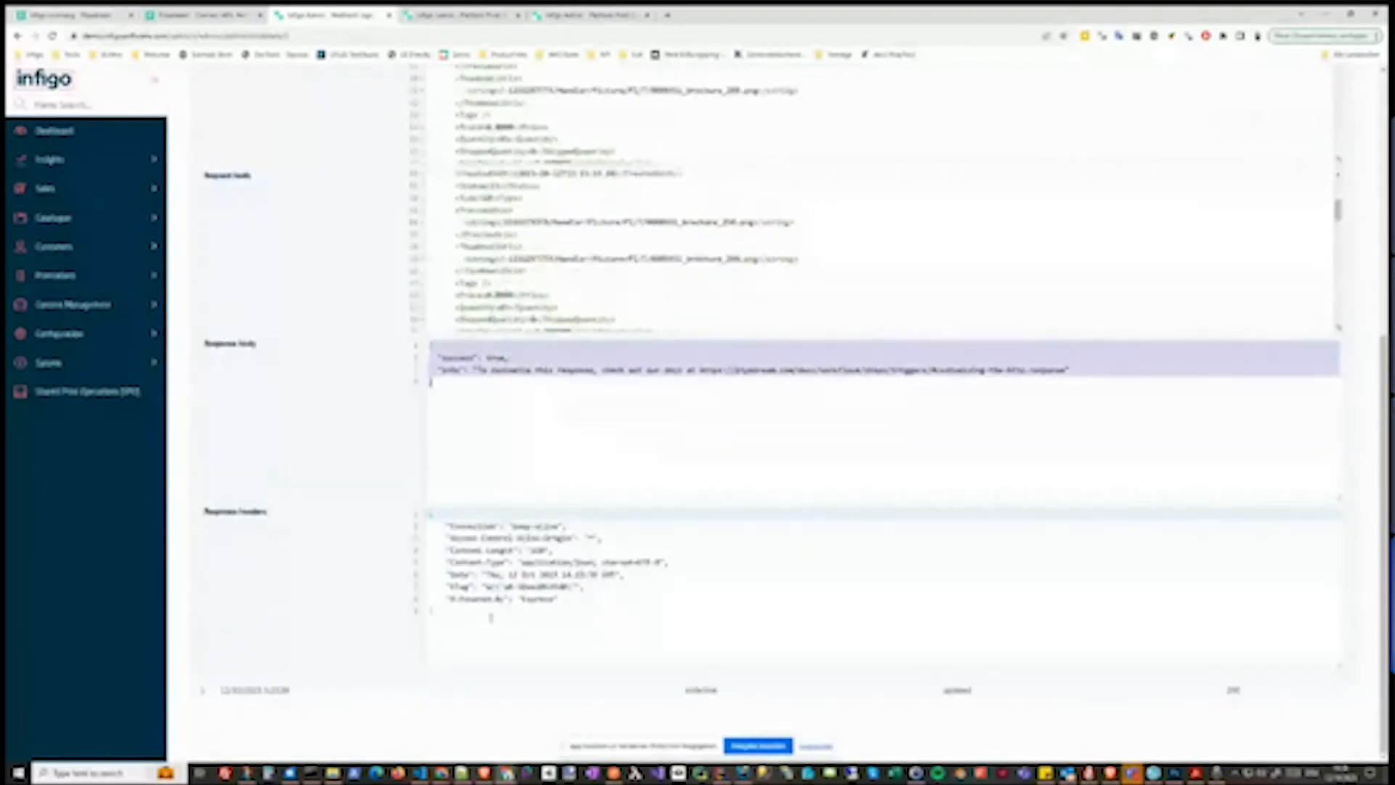
scroll(491, 616, up, 6)
click(246, 226)
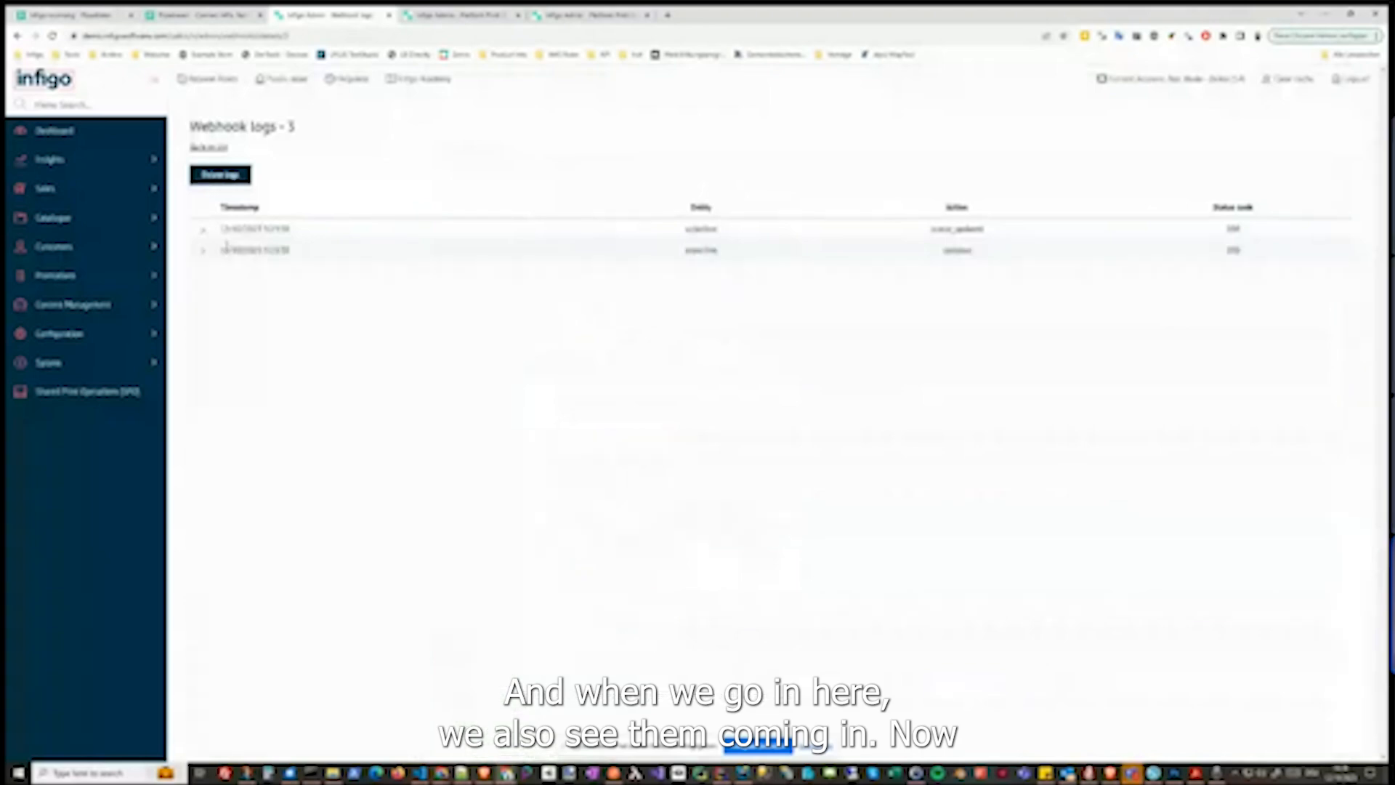
In the Pipedream workflow, open the received events and expand the trigger's event data tree to inspect the order line fields
click(65, 14)
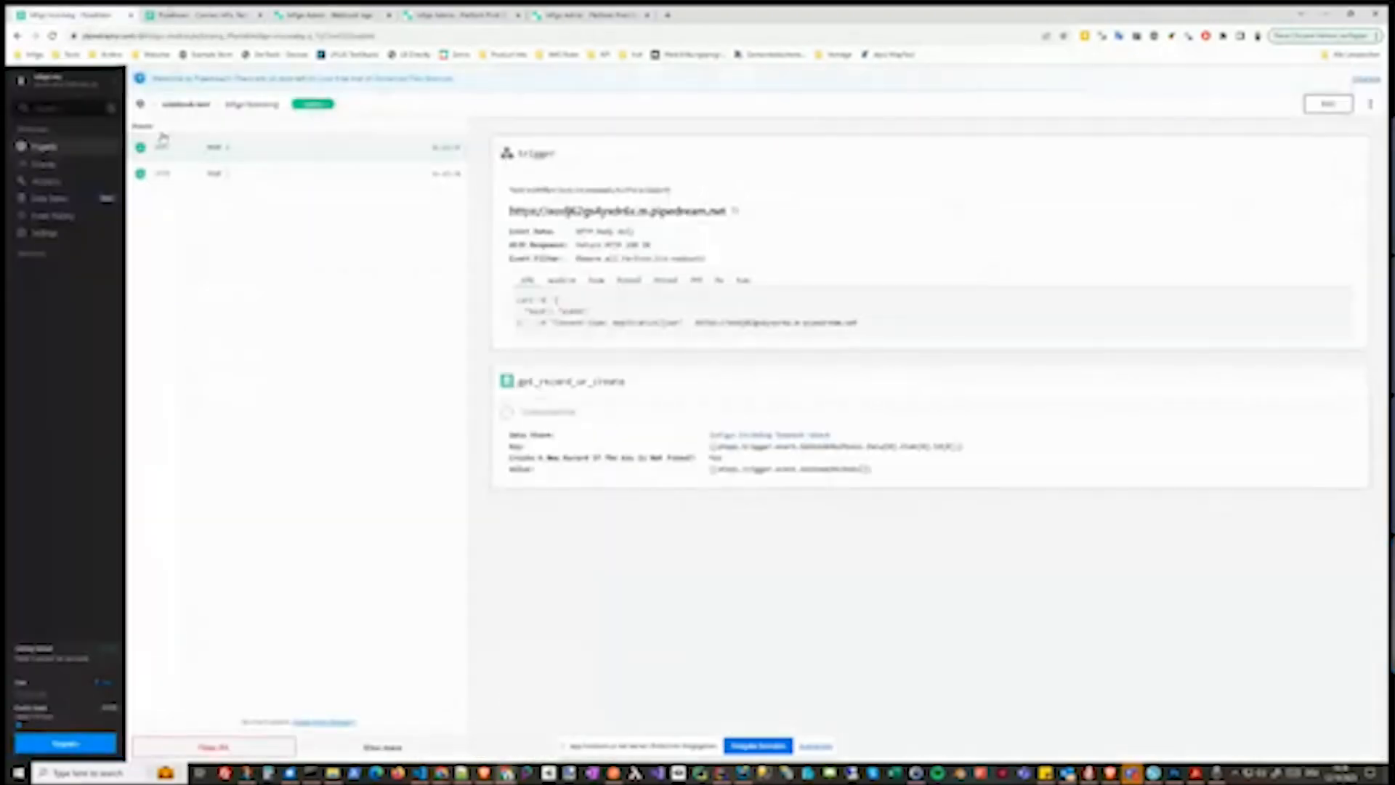
click(247, 154)
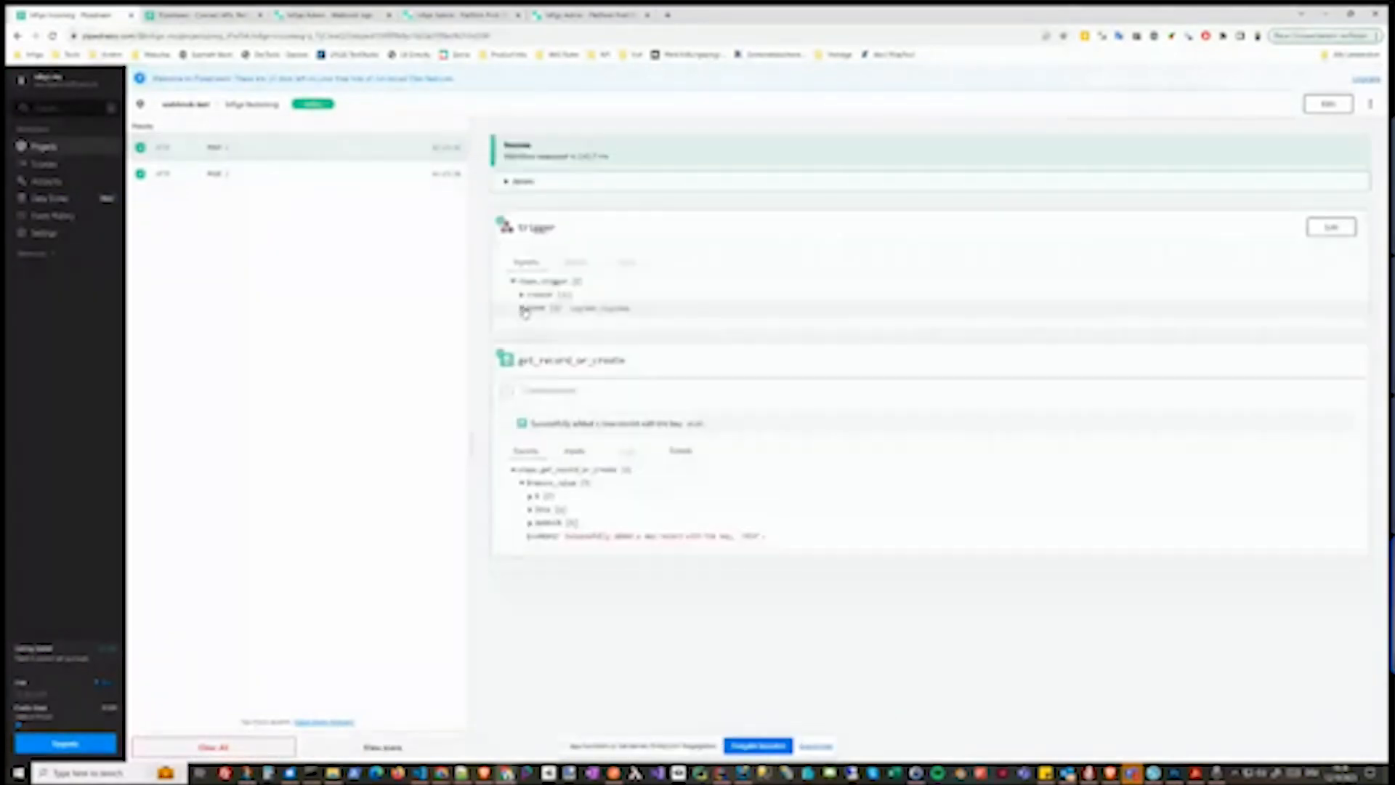
click(522, 308)
click(530, 320)
click(539, 347)
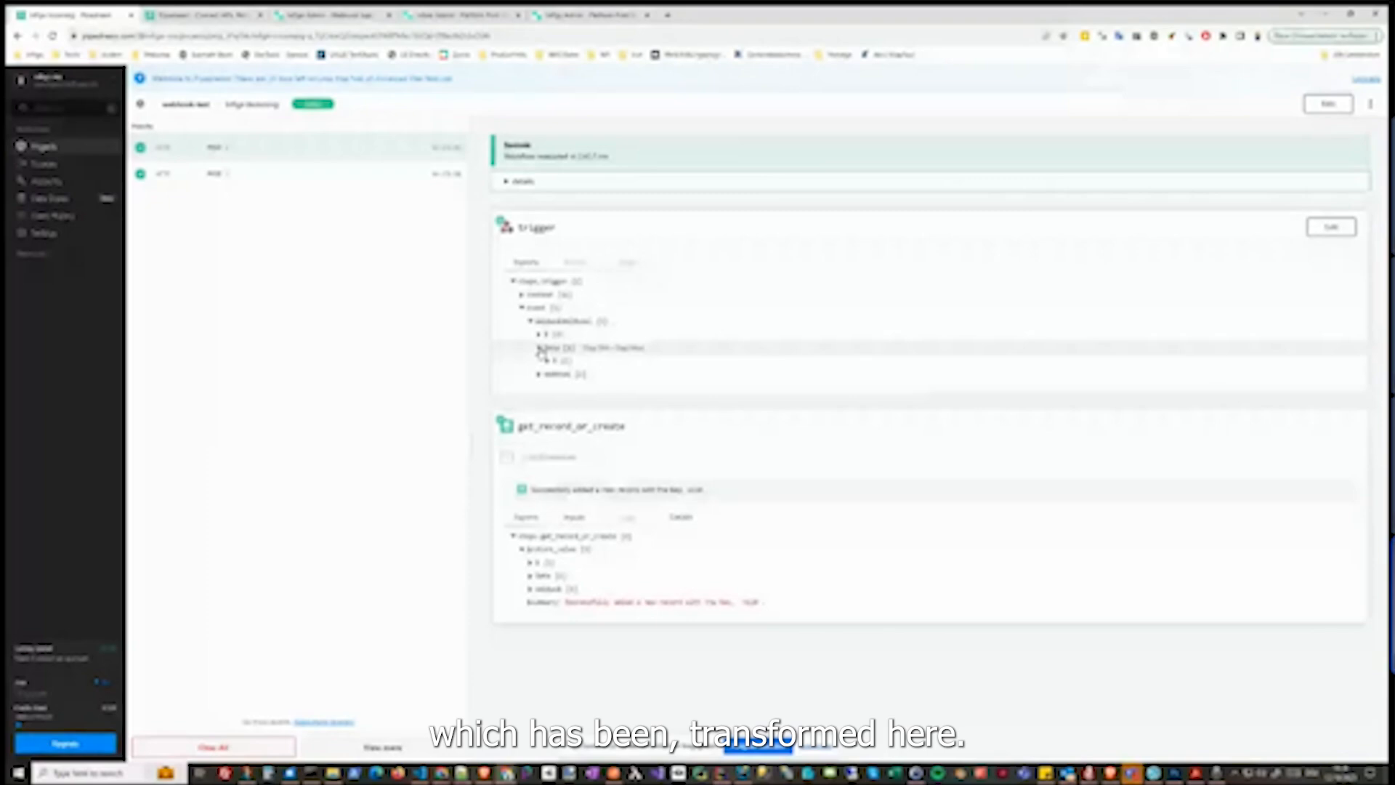
click(547, 361)
click(555, 374)
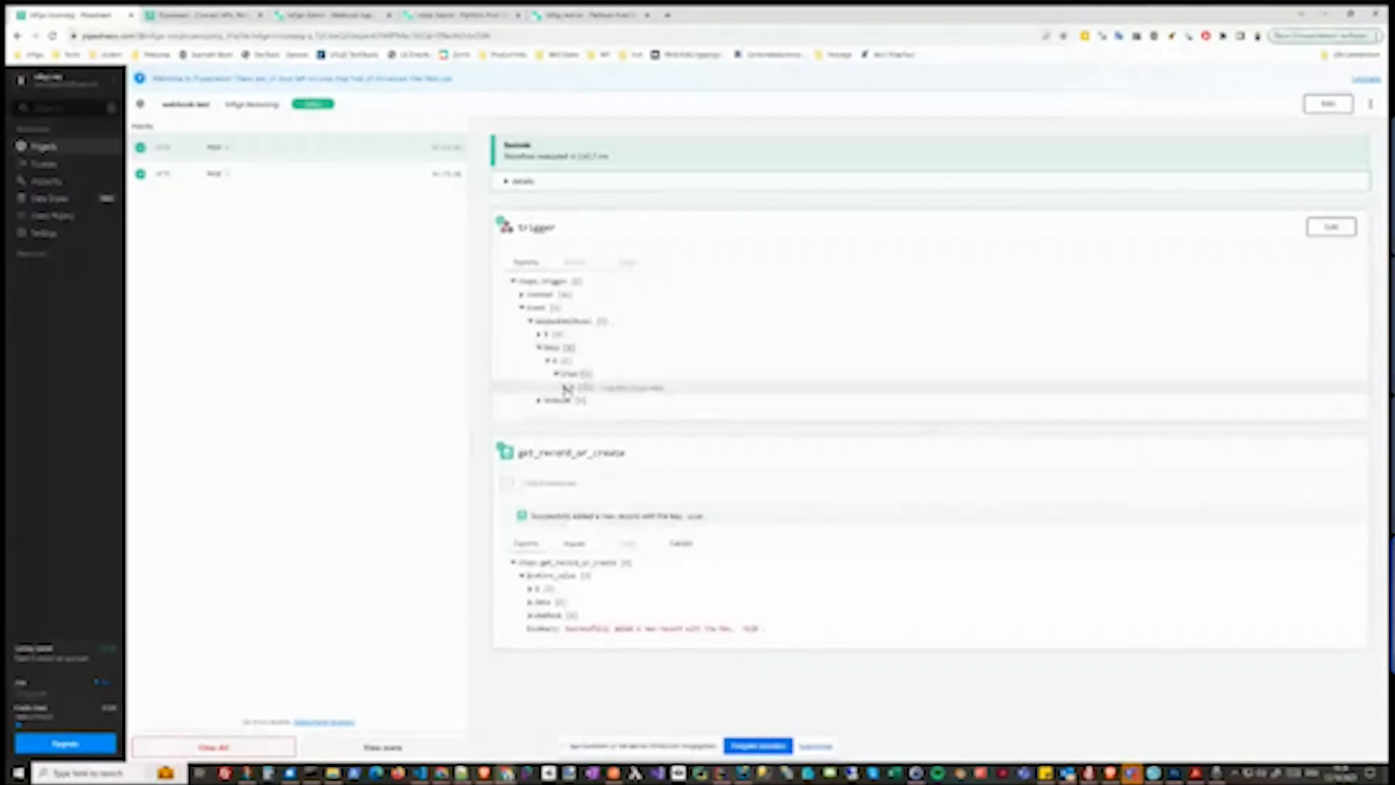
click(565, 387)
click(574, 467)
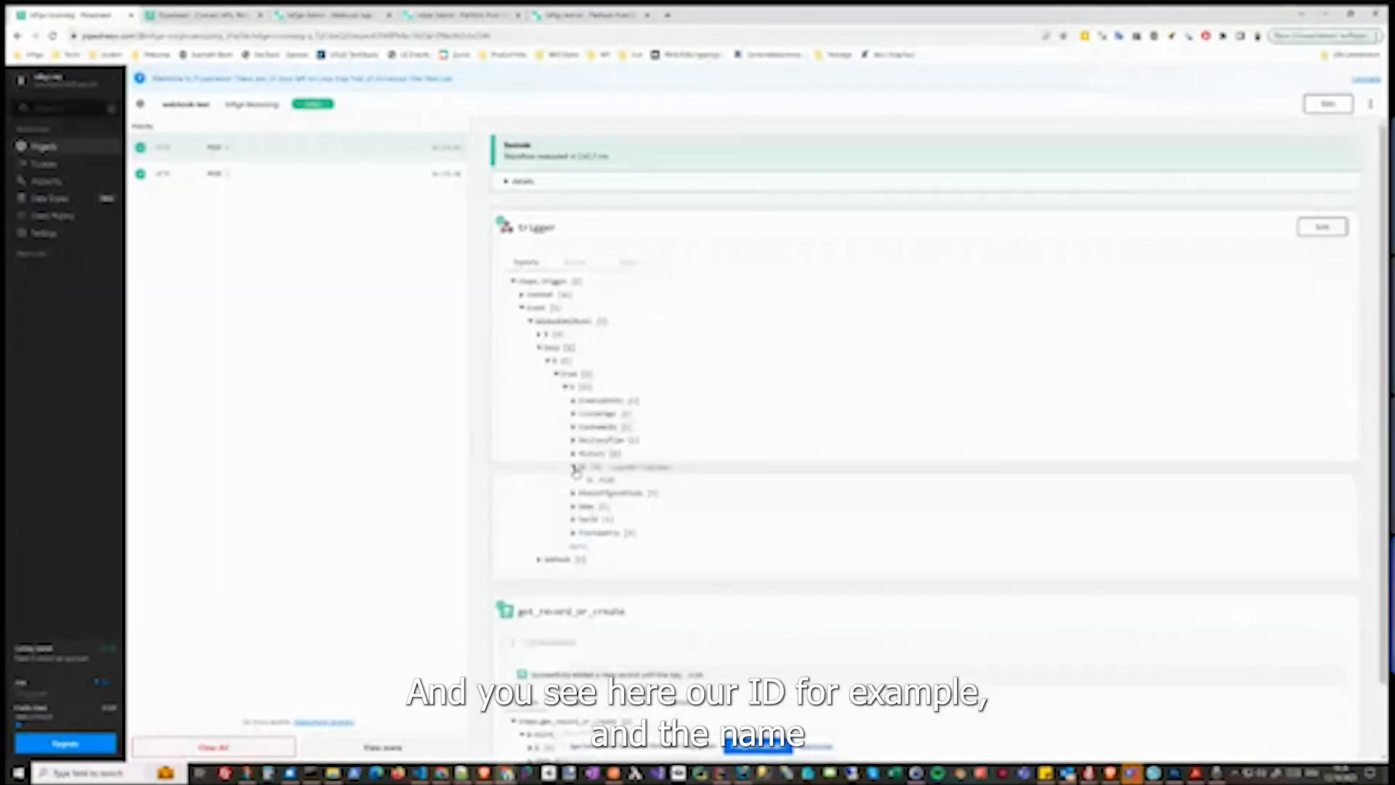
click(571, 506)
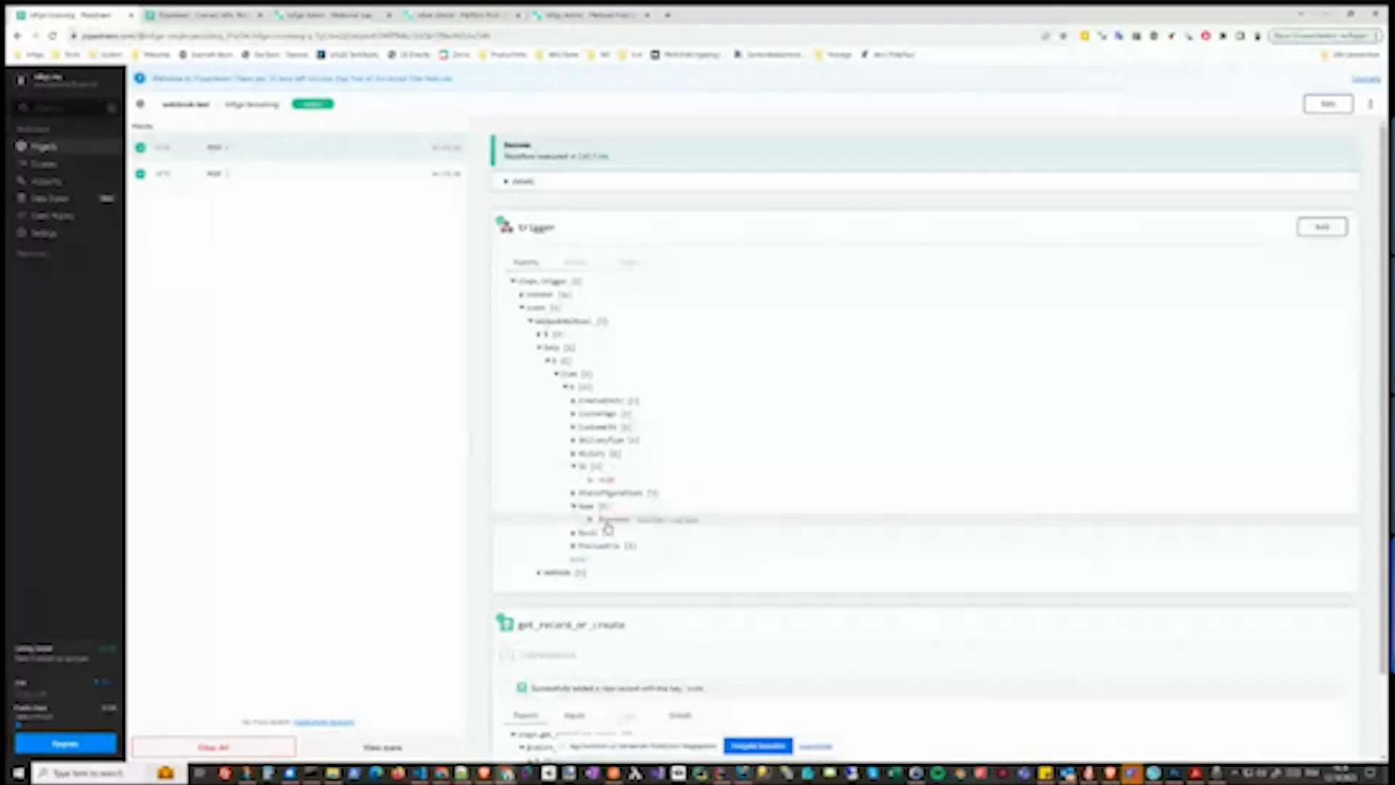
click(268, 178)
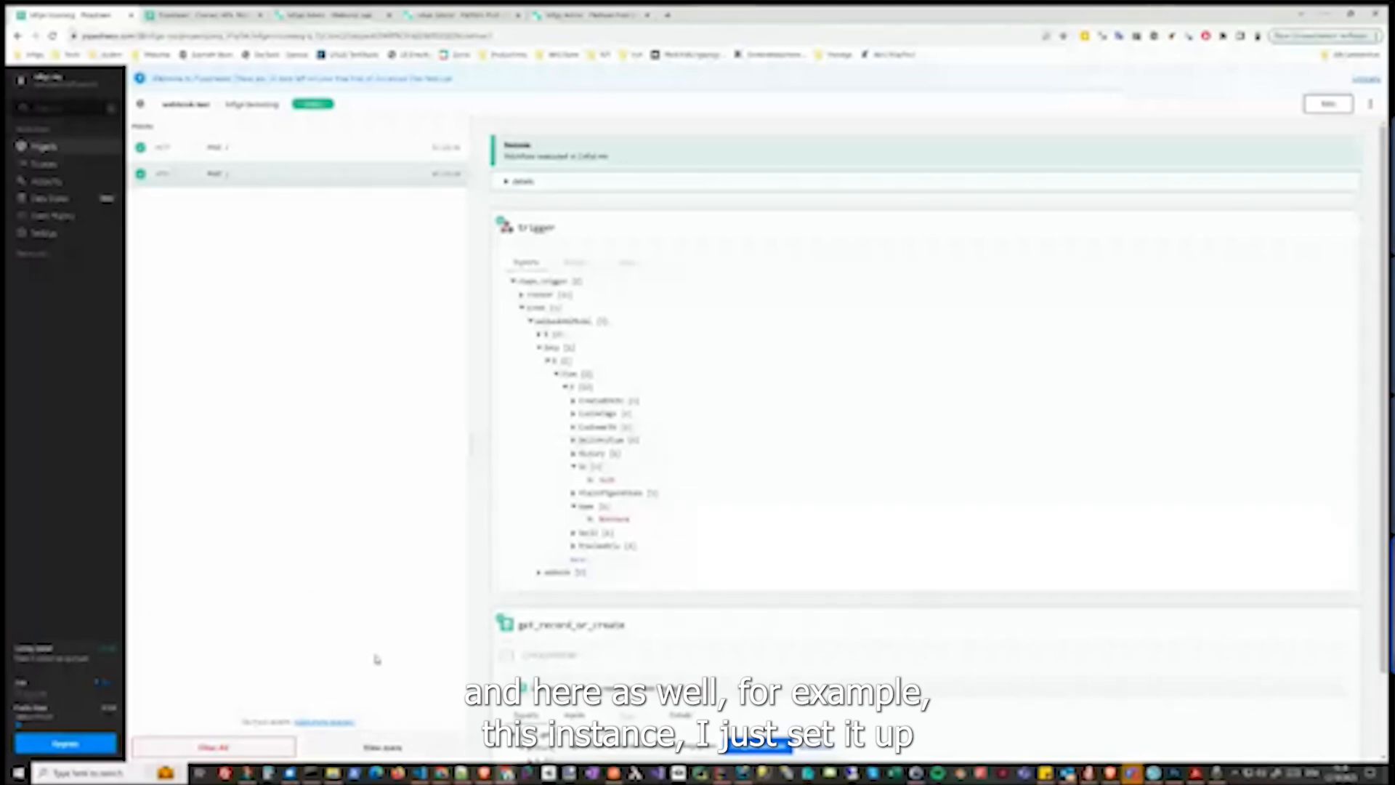
Check the records in the Pipedream data store, then return to the Infigo webhooks management list
click(207, 23)
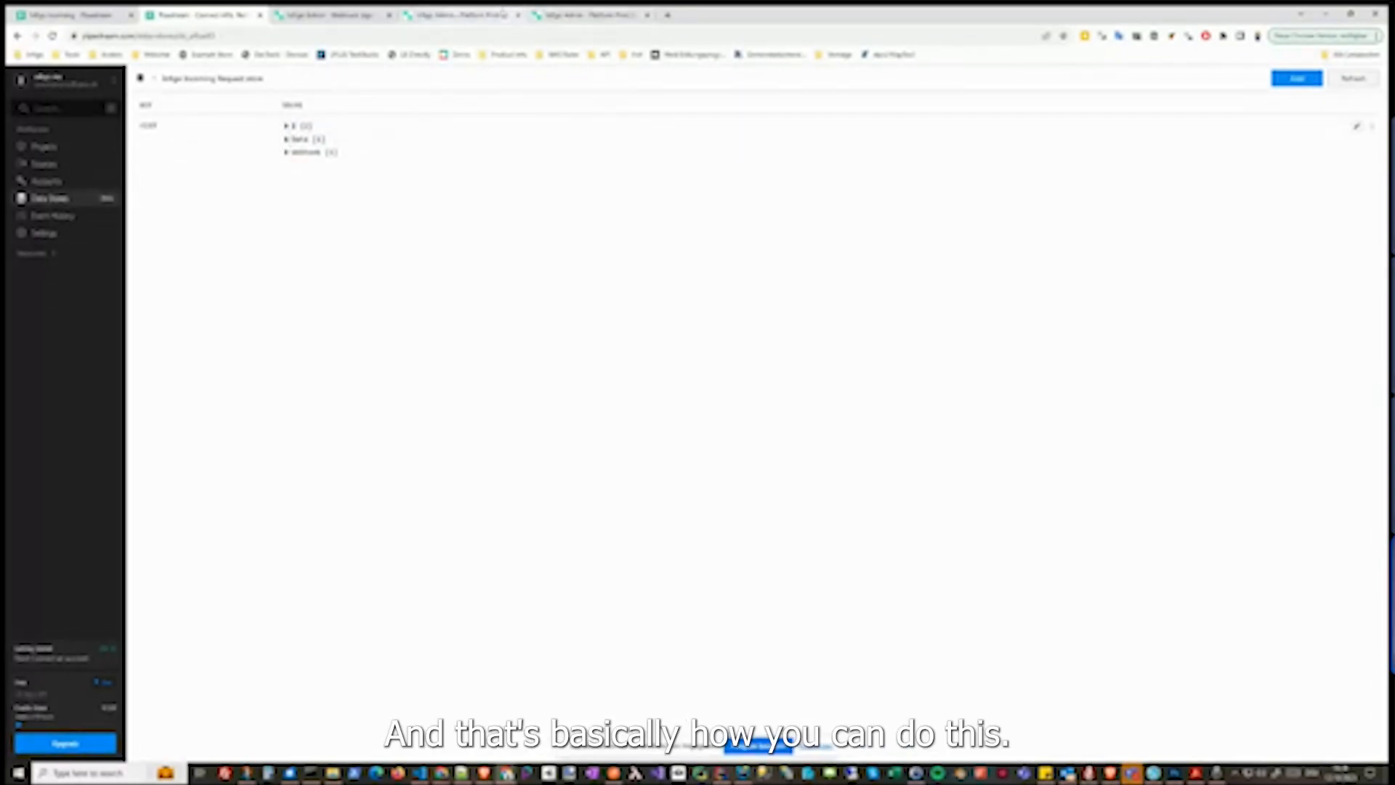
click(348, 16)
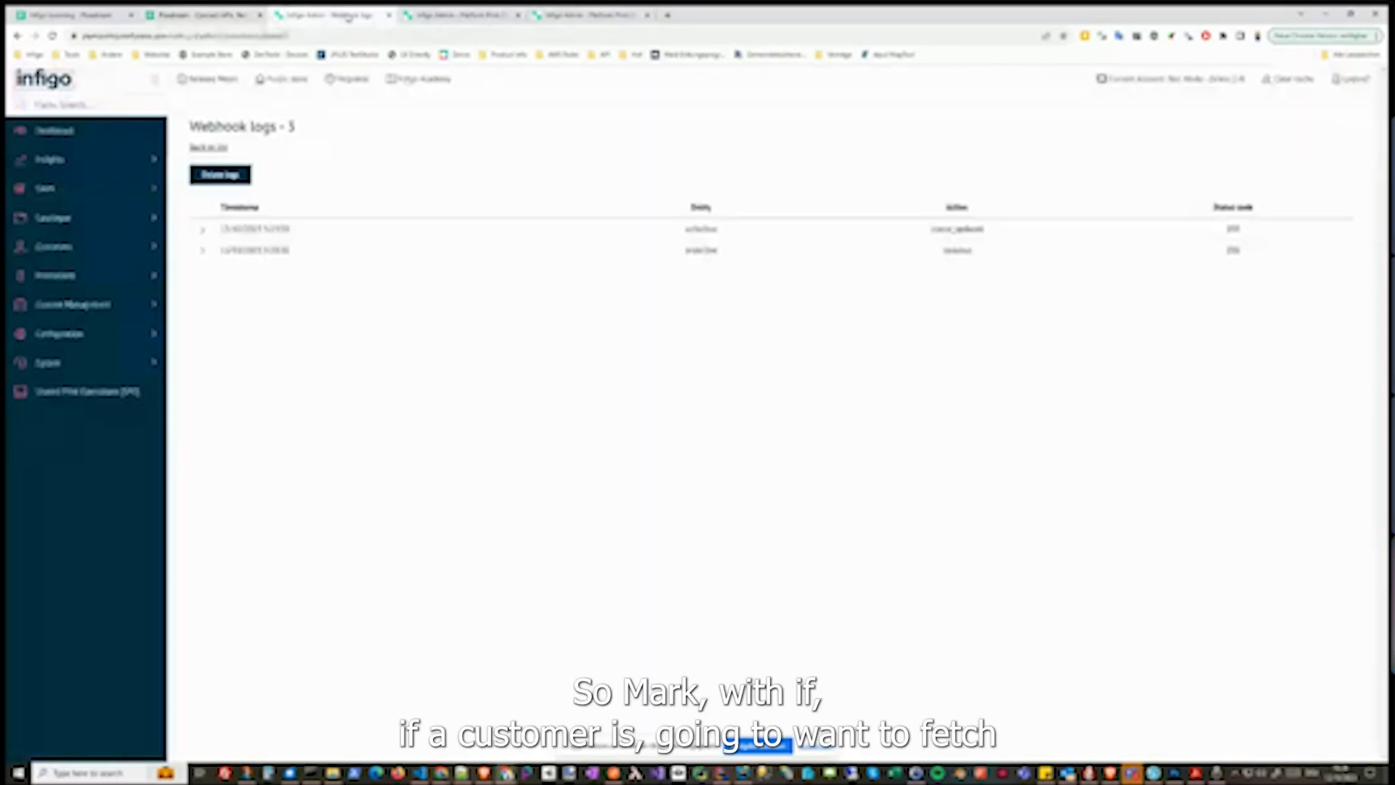
click(207, 149)
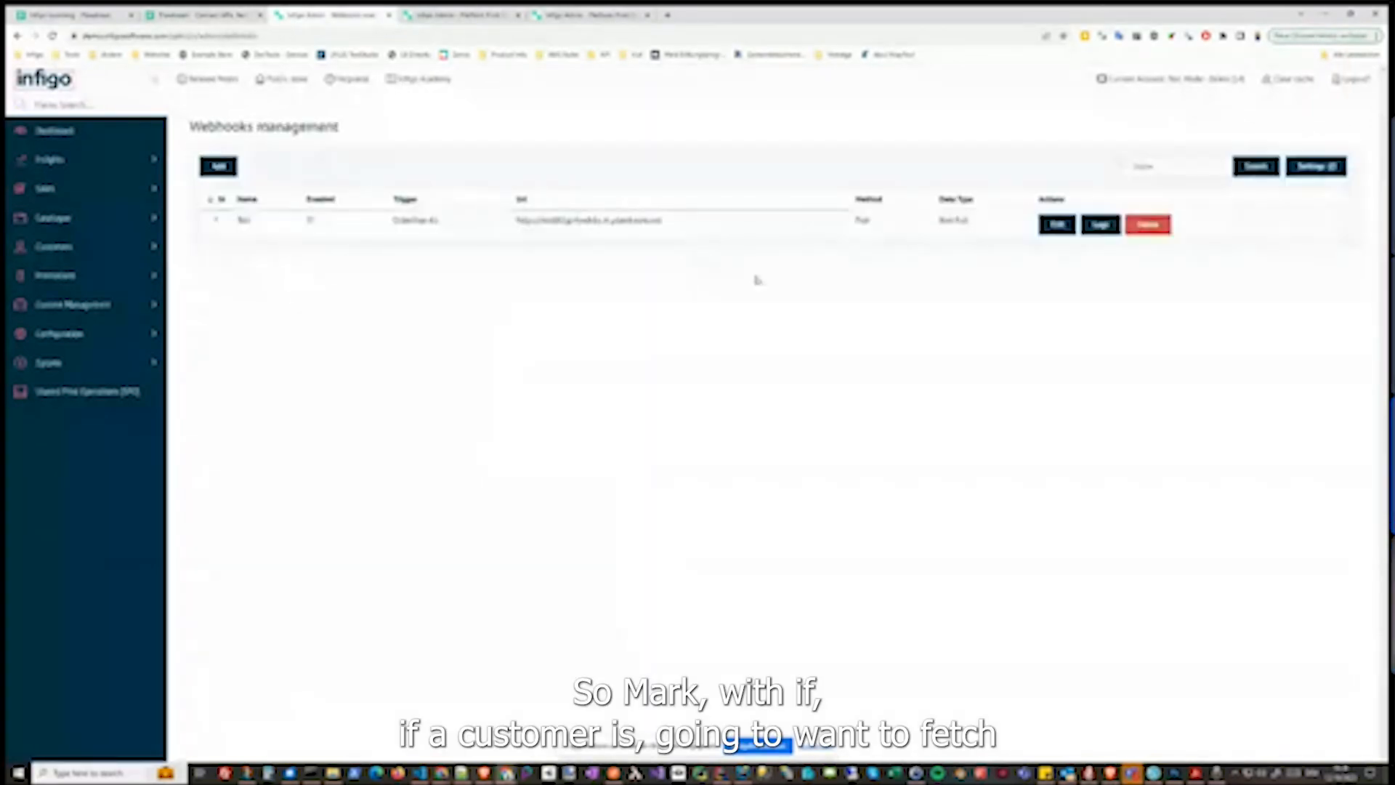